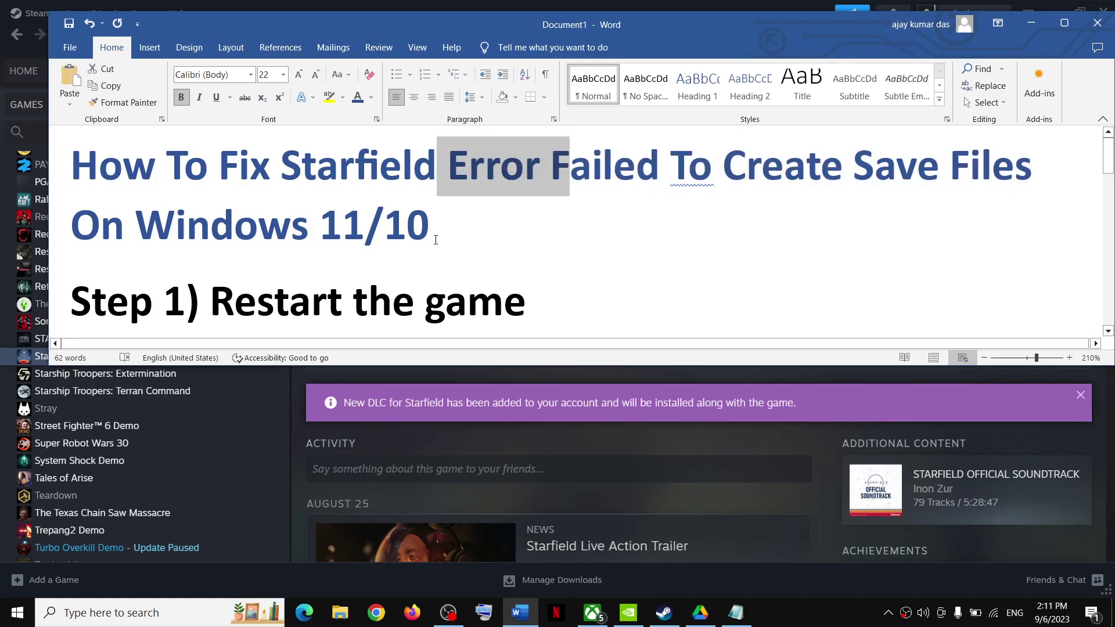
Step: Highlight Step 1 'Restart the game' and show the Restart option in Start's Power menu
left_click(475, 211)
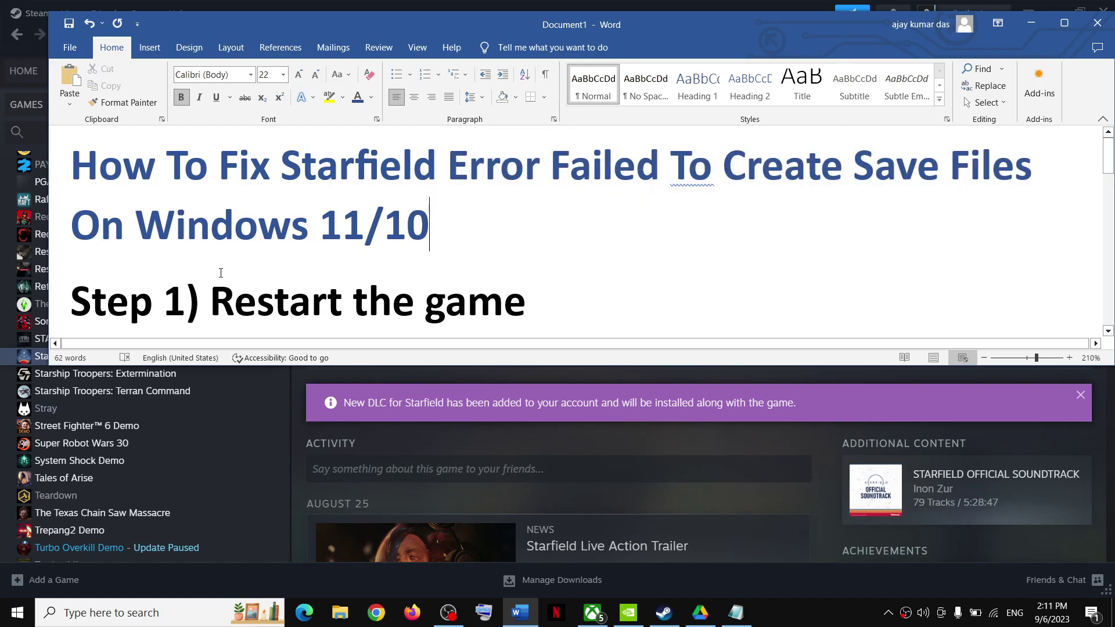
left_click_drag(347, 298, 584, 294)
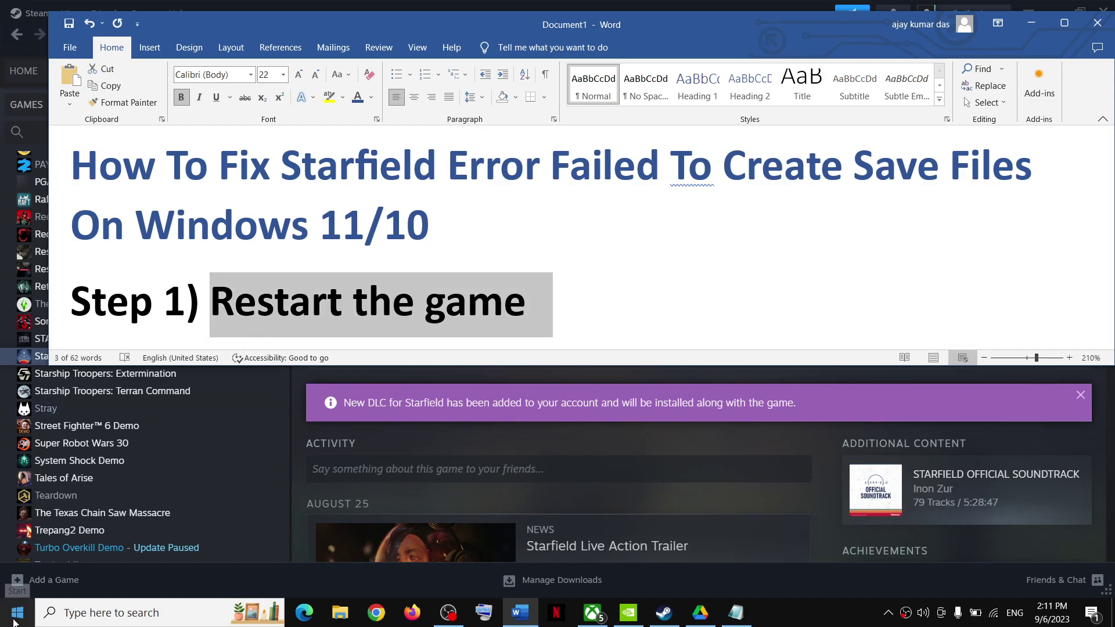
left_click(28, 579)
left_click(17, 611)
left_click(20, 580)
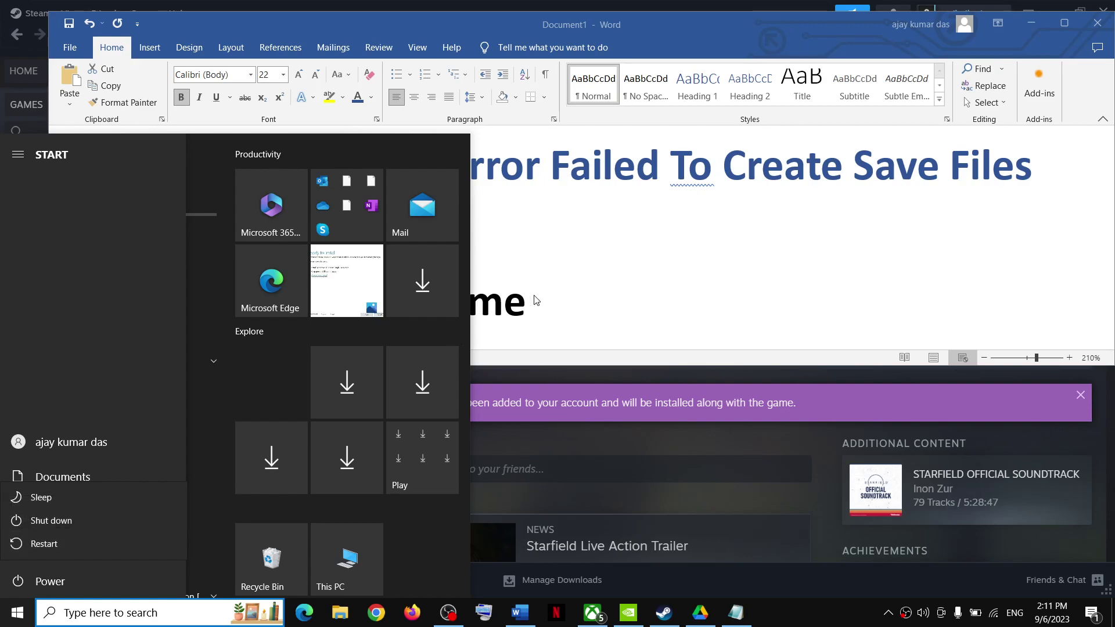
left_click(579, 303)
Step: Highlight Step 2 'Restore Documents folder to default' in the guide, then minimize Word
key("ctrl+shift+Left")
key("ctrl+shift+Left")
key("ctrl+shift+Left")
scroll(310, 309, "down", 3)
scroll(311, 309, "down", 1)
scroll(311, 309, "up", 1)
left_click_drag(311, 308, 886, 309)
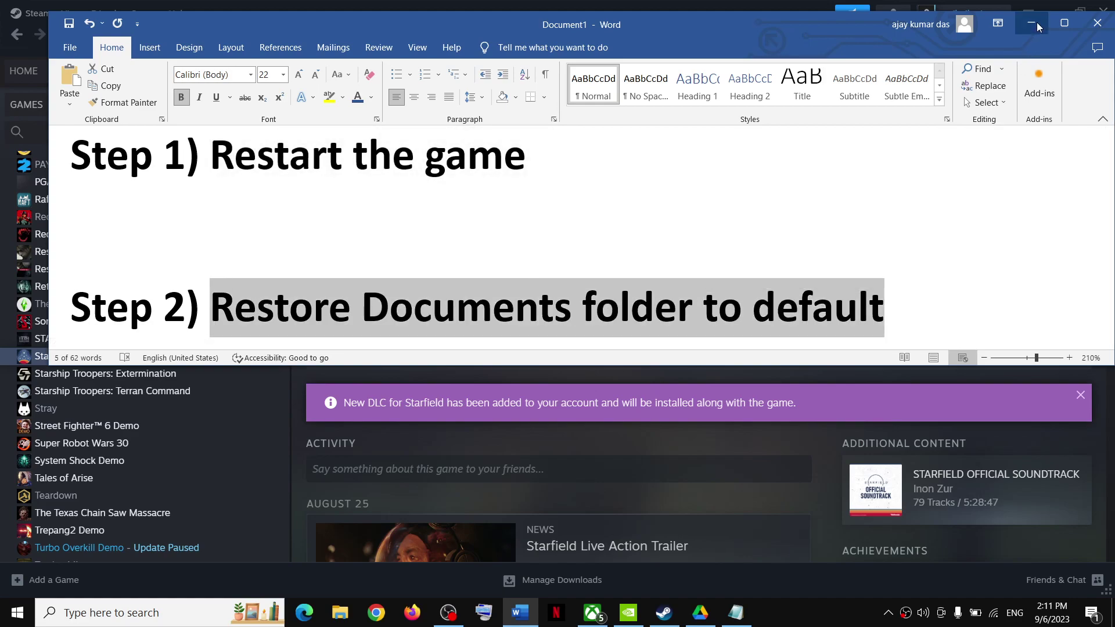
left_click(1031, 22)
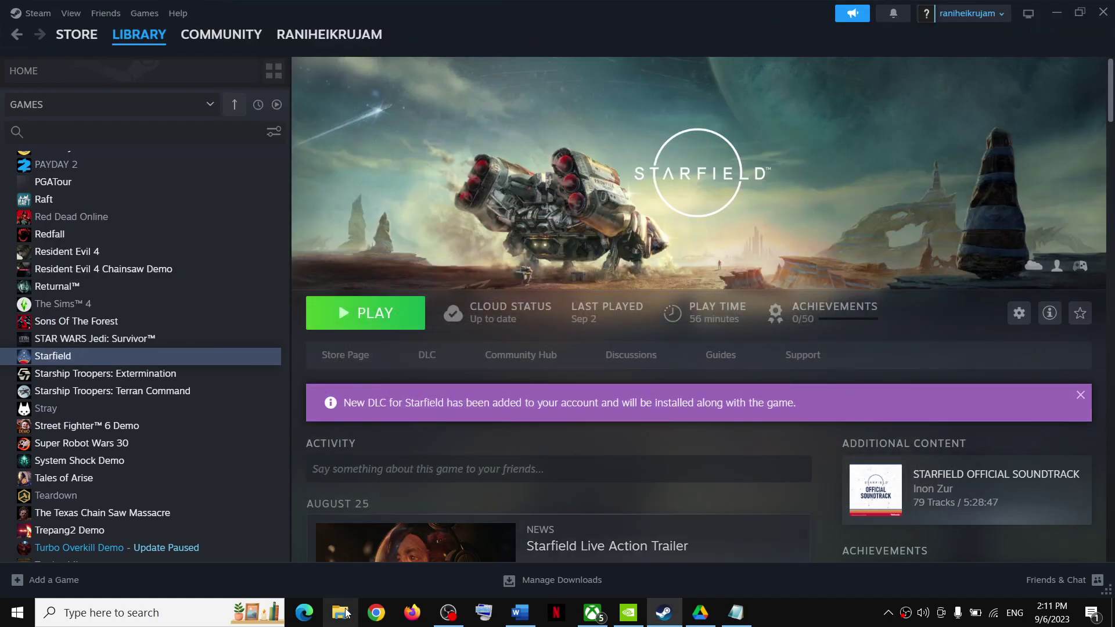
Step: Use Restore Default on the Documents Properties Location tab, apply it, then close Explorer
left_click(340, 612)
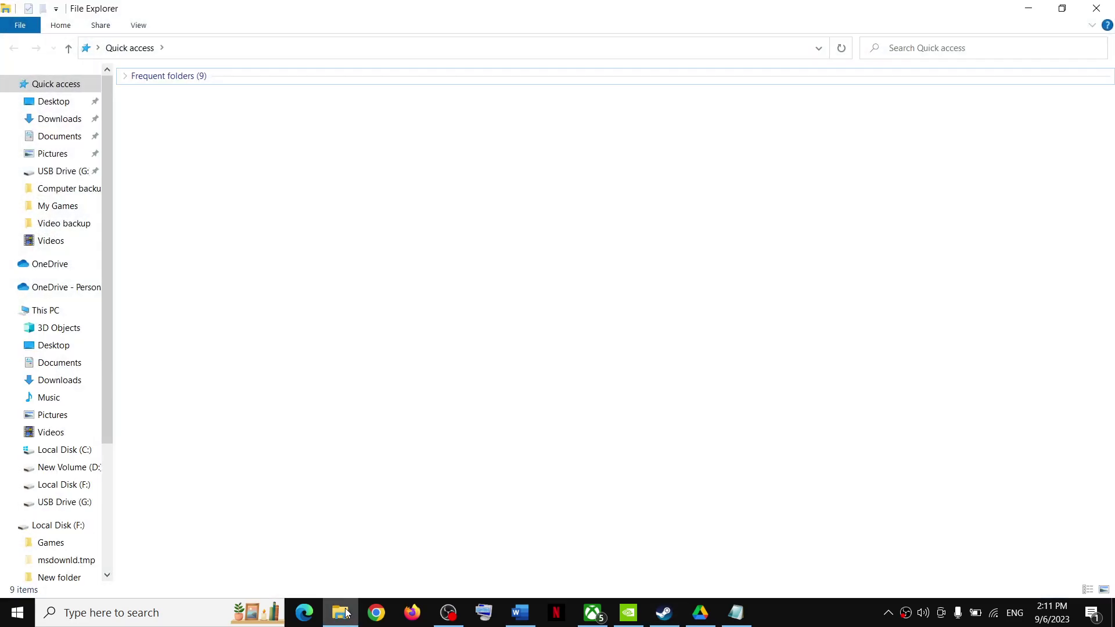
left_click(42, 139)
right_click(44, 139)
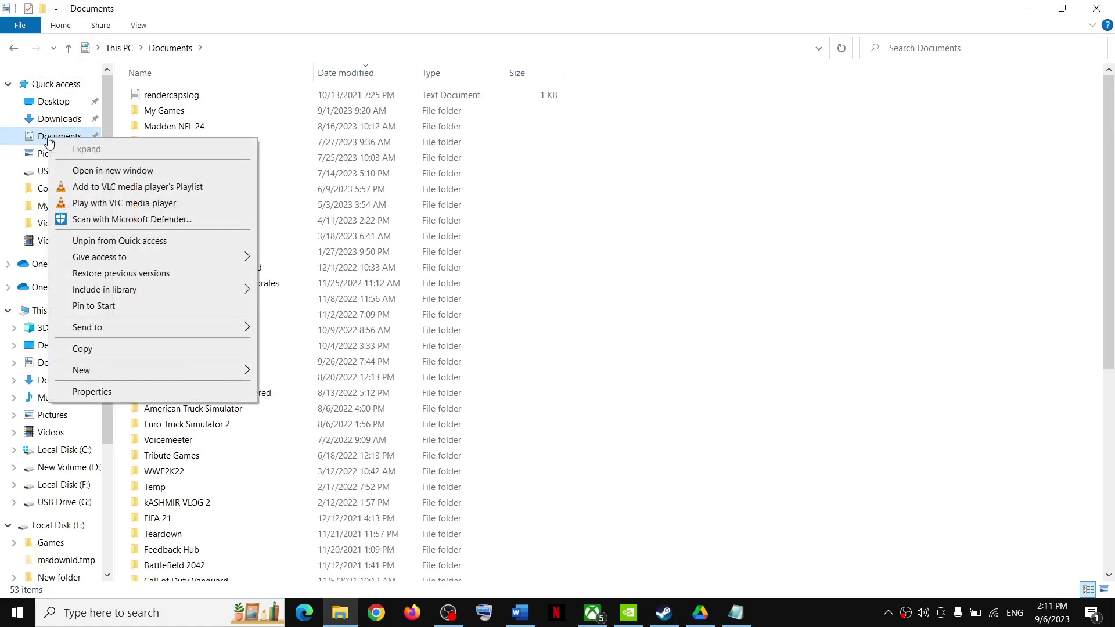
left_click(85, 391)
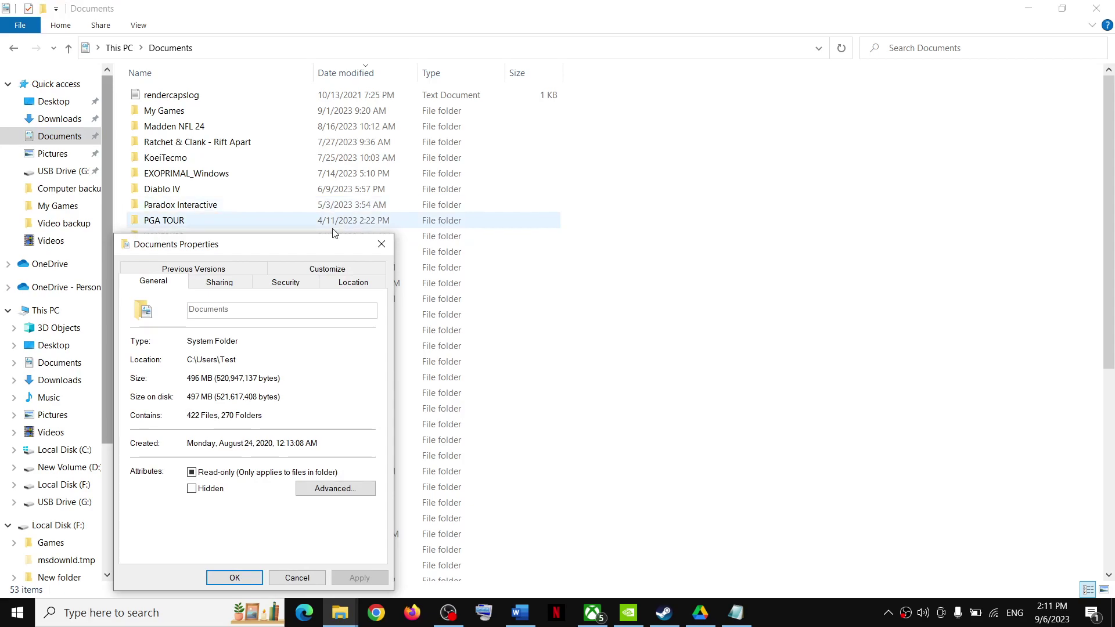
left_click_drag(294, 248, 500, 182)
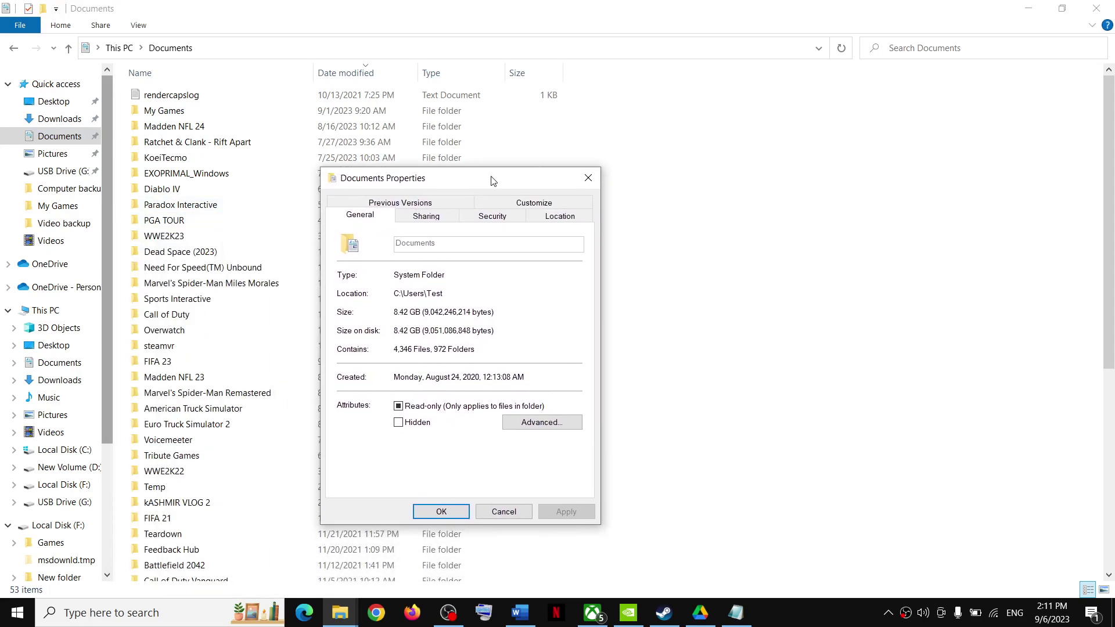
left_click(553, 220)
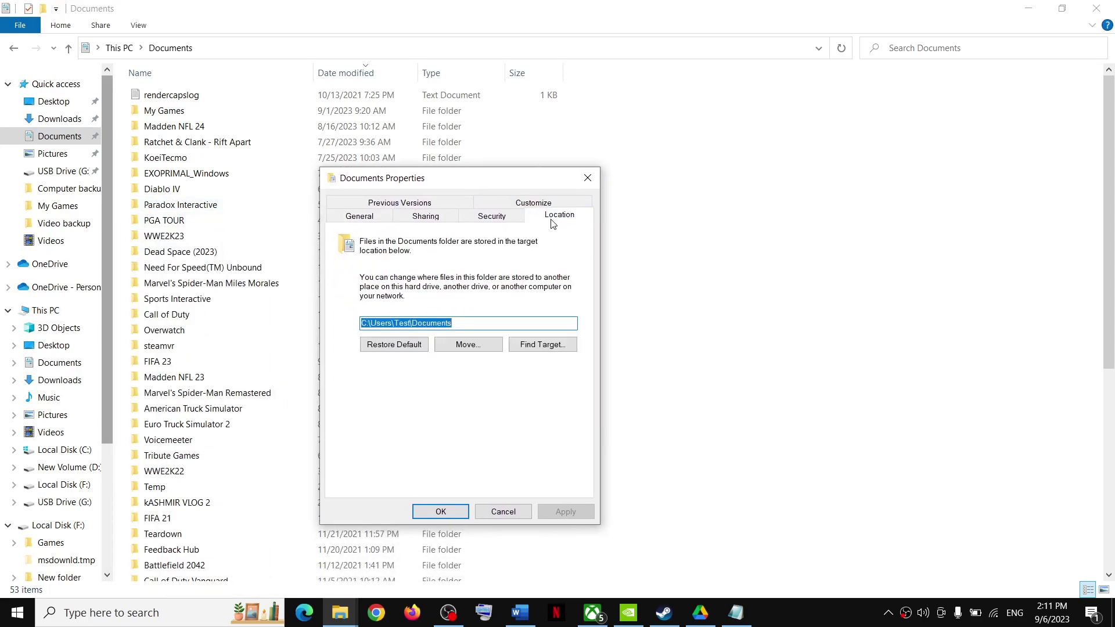
left_click(385, 348)
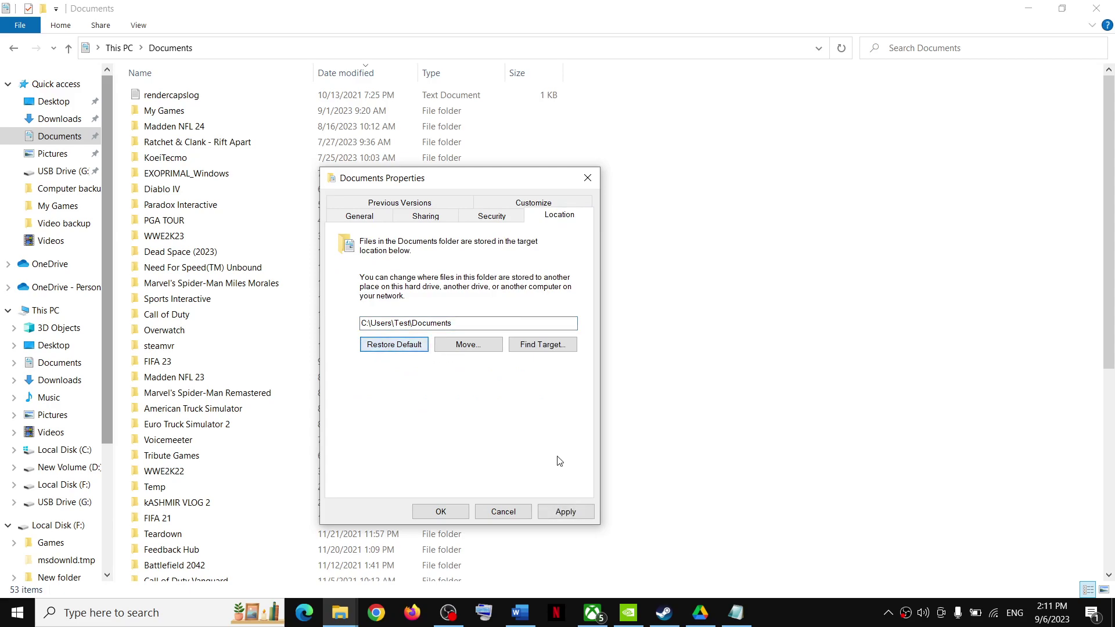
left_click(566, 512)
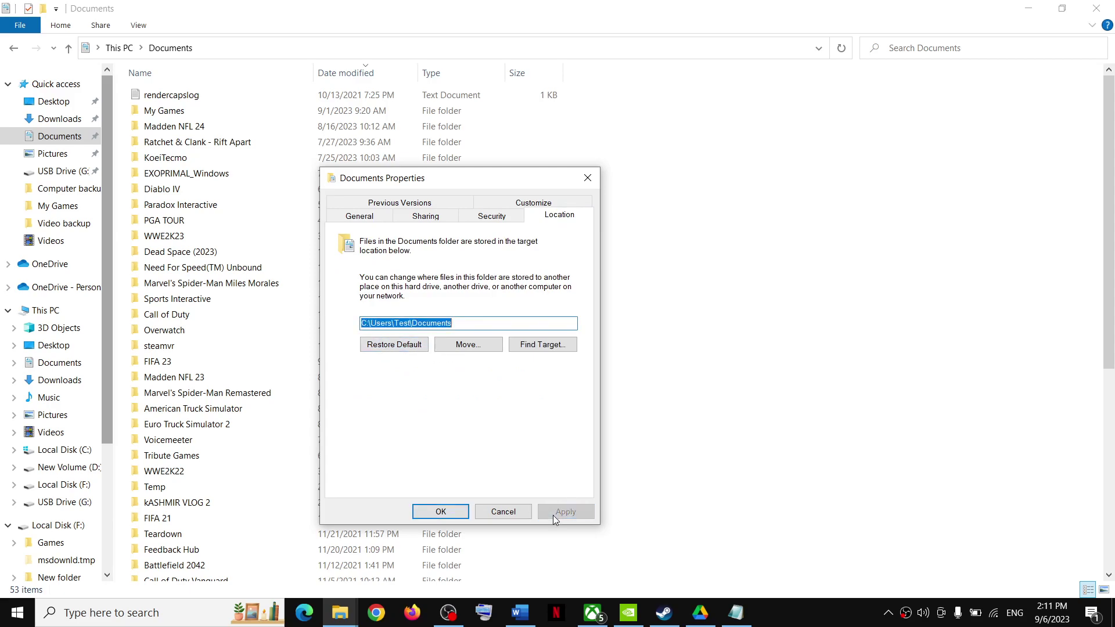
left_click(451, 514)
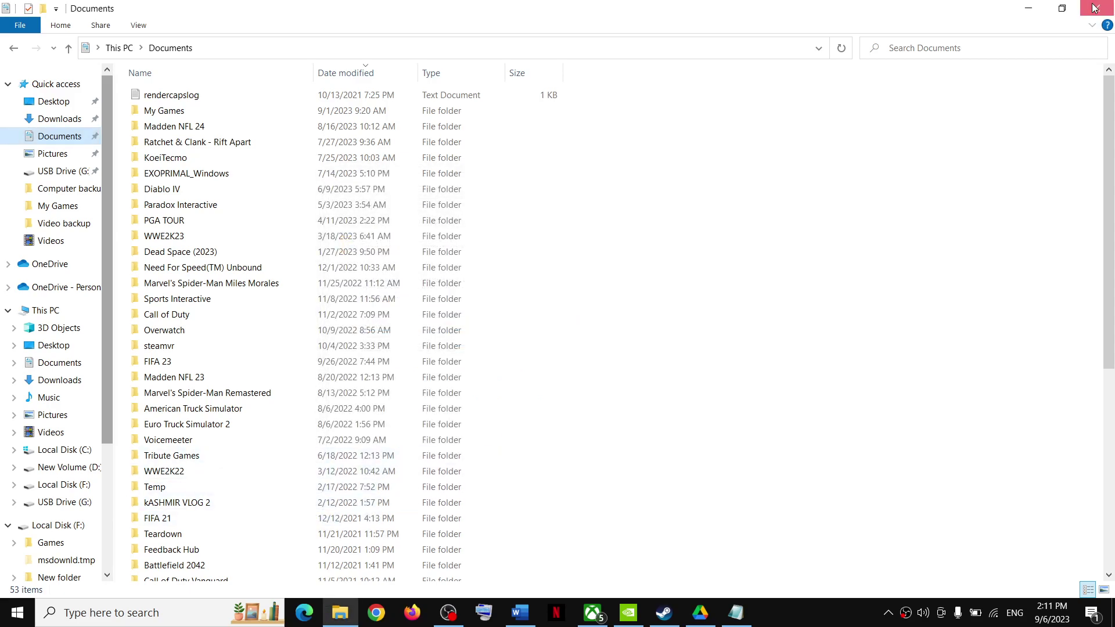
left_click(1096, 8)
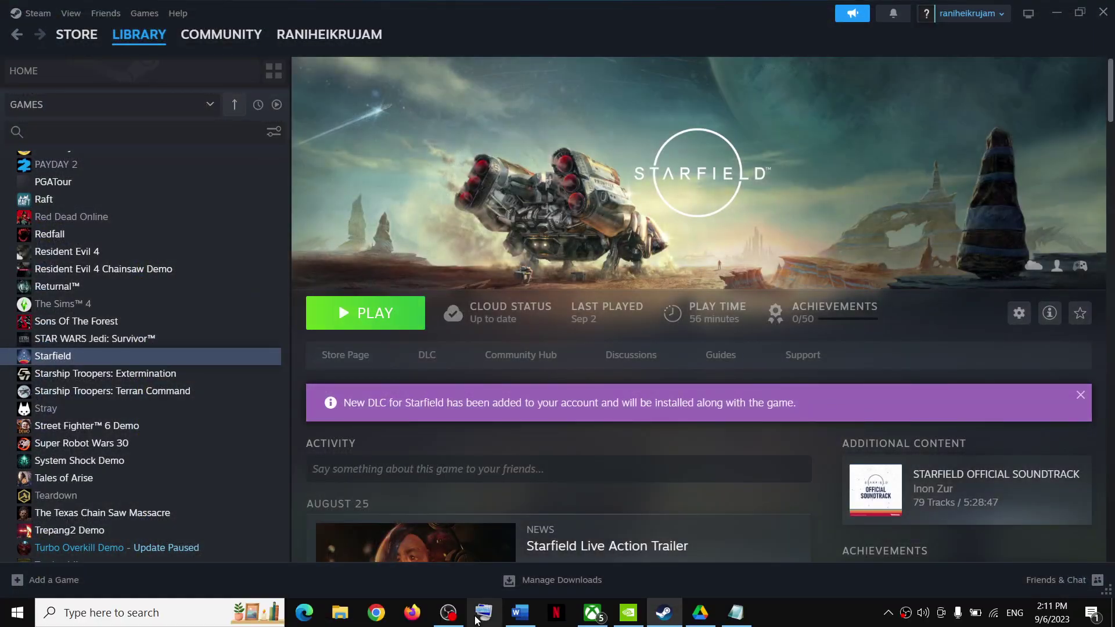
left_click(516, 622)
scroll(318, 302, "down", 4)
left_click_drag(224, 244, 222, 295)
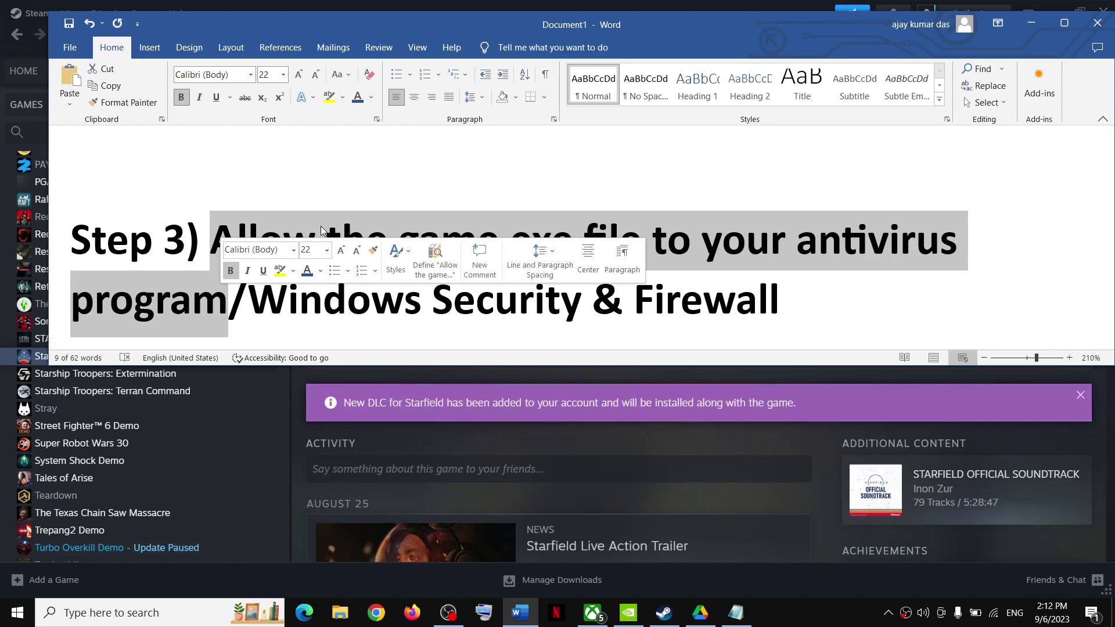
left_click(220, 236)
left_click_drag(220, 237, 229, 305)
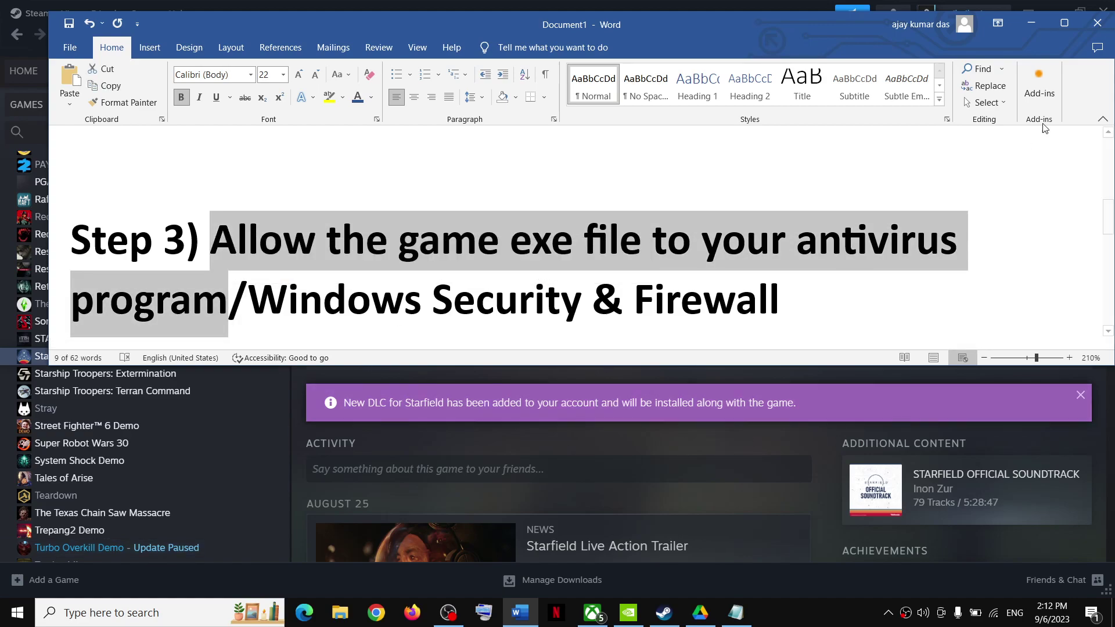
left_click(1032, 23)
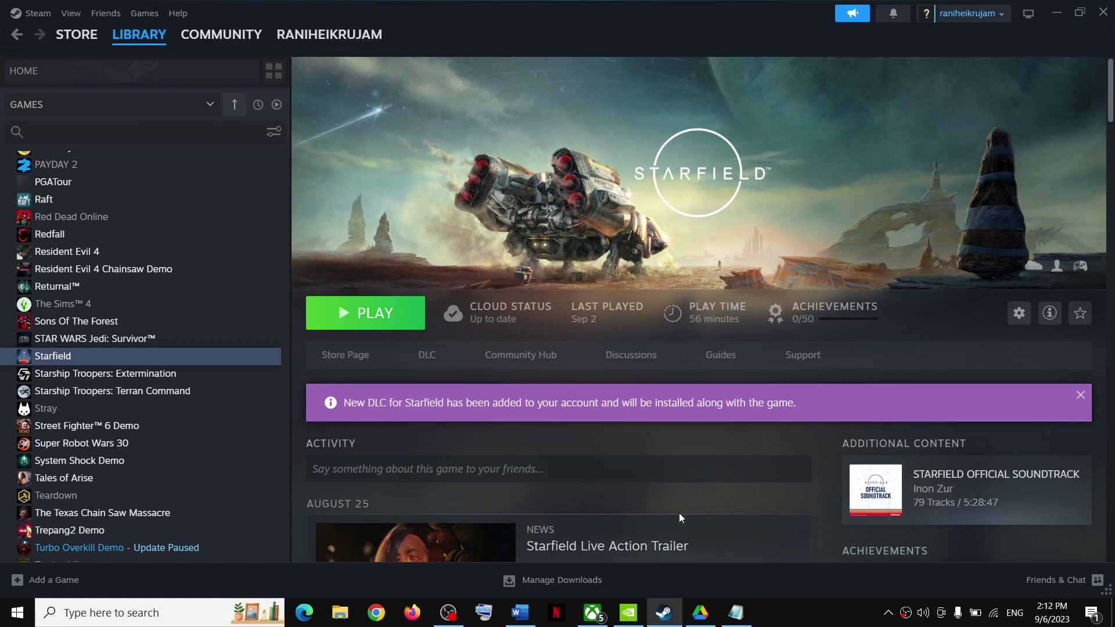
Step: Open Settings with Win+I and go to Update & Security > Windows Security > Virus & threat protection
key("super+i")
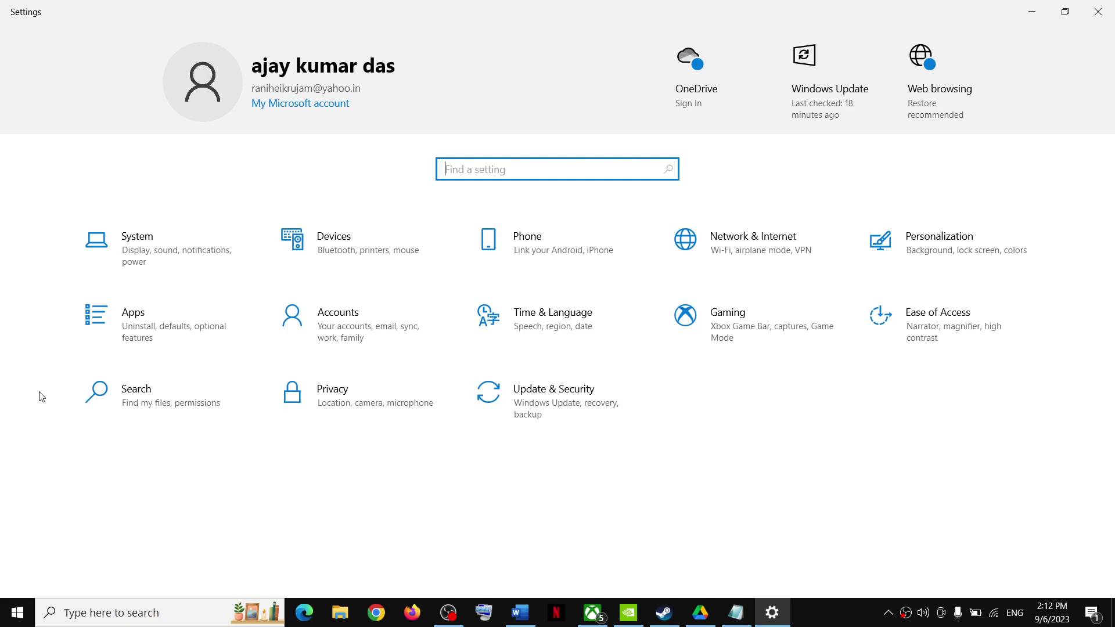
left_click(527, 405)
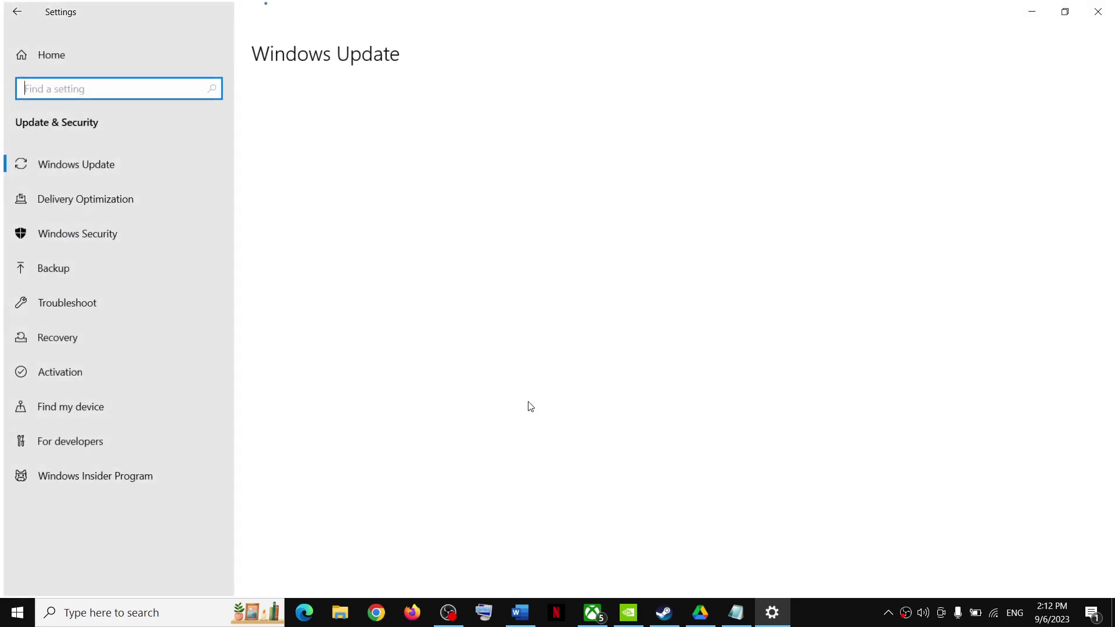
left_click(60, 231)
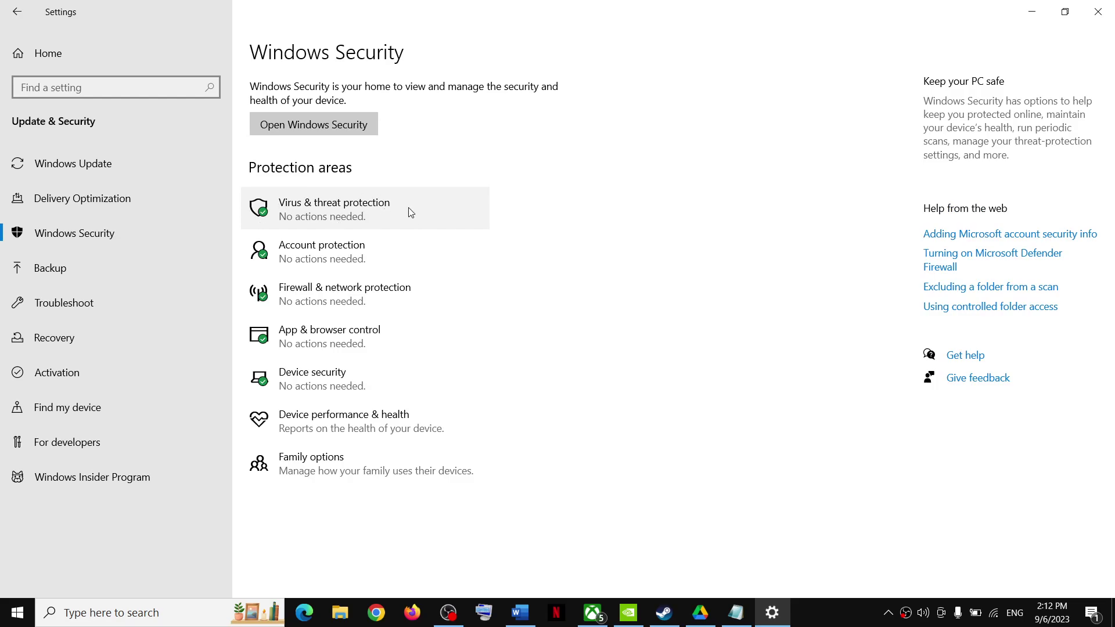
left_click(410, 212)
Step: Under Manage ransomware protection, open Allow an app through Controlled folder access and its add-app choices
scroll(416, 528, "down", 2)
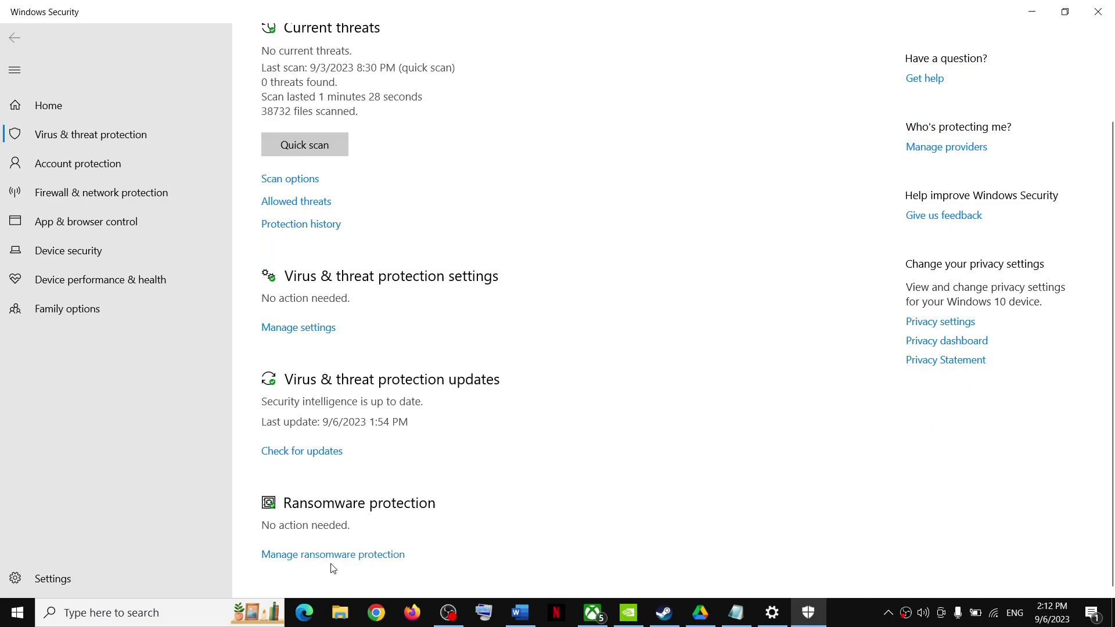
left_click(351, 554)
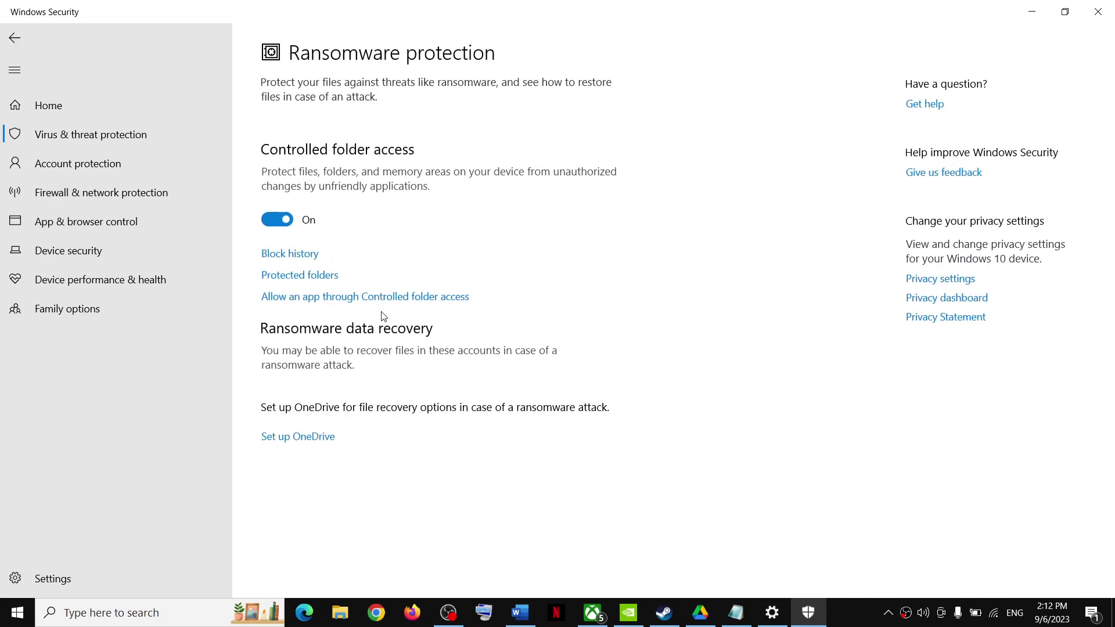
left_click(358, 297)
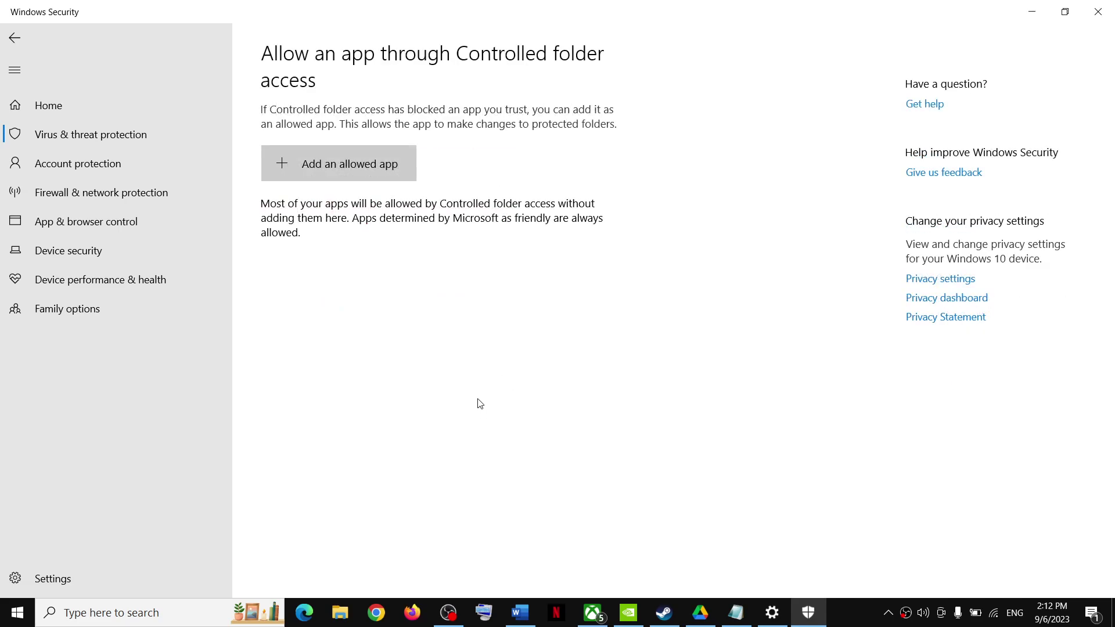
scroll(353, 174, "down", 2)
left_click(330, 106)
Step: Browse all apps and navigate to C:\Program Files (x86)\Steam\steamapps\common
left_click(321, 152)
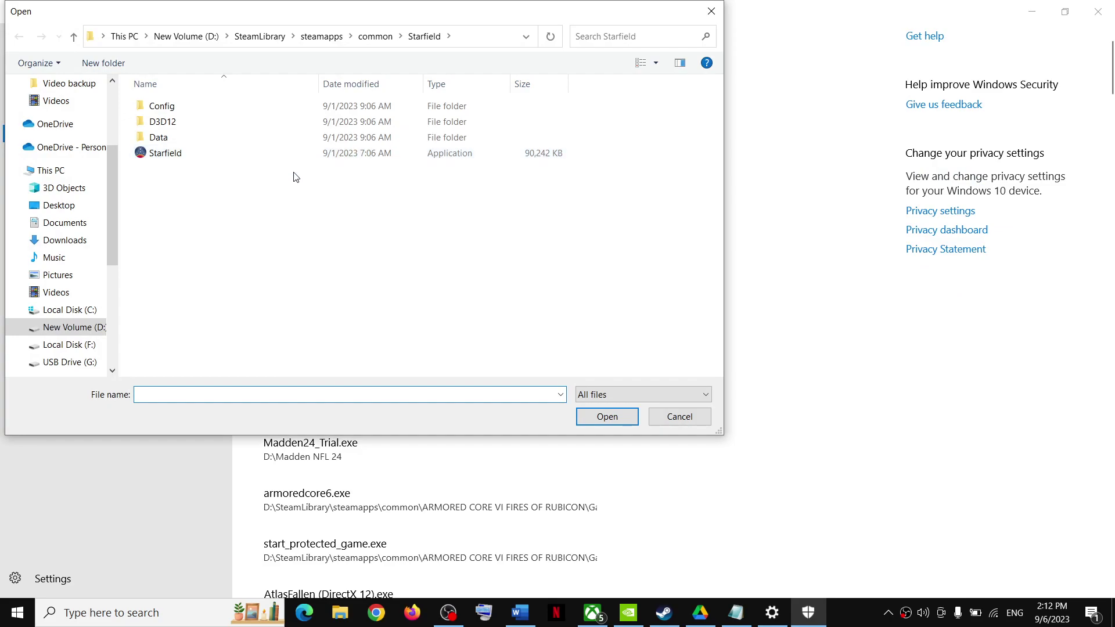
left_click(69, 311)
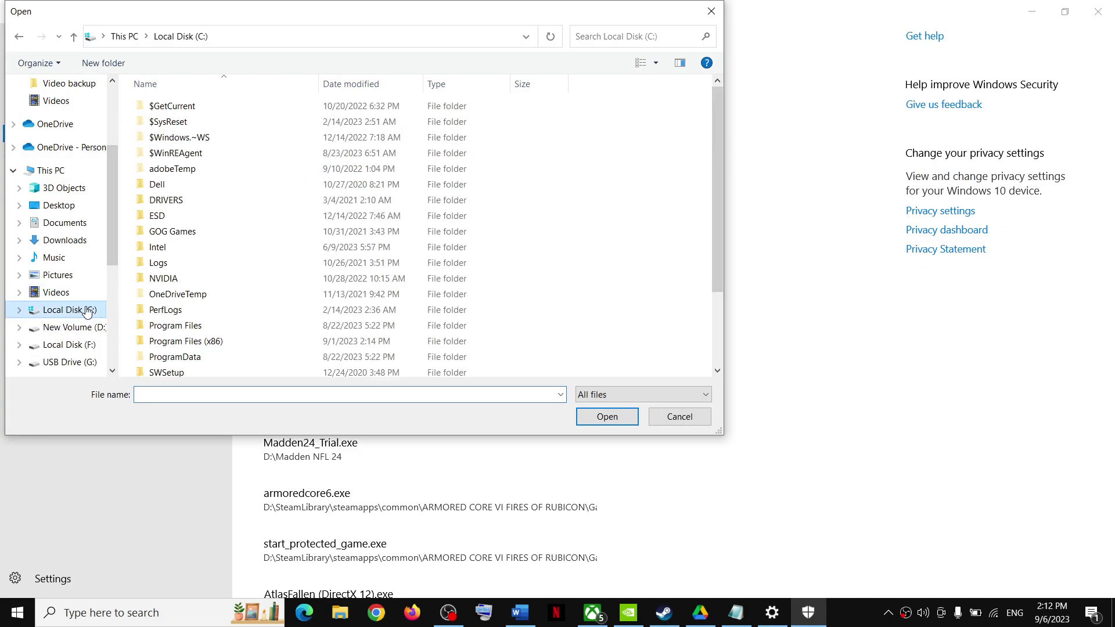
scroll(220, 302, "down", 2)
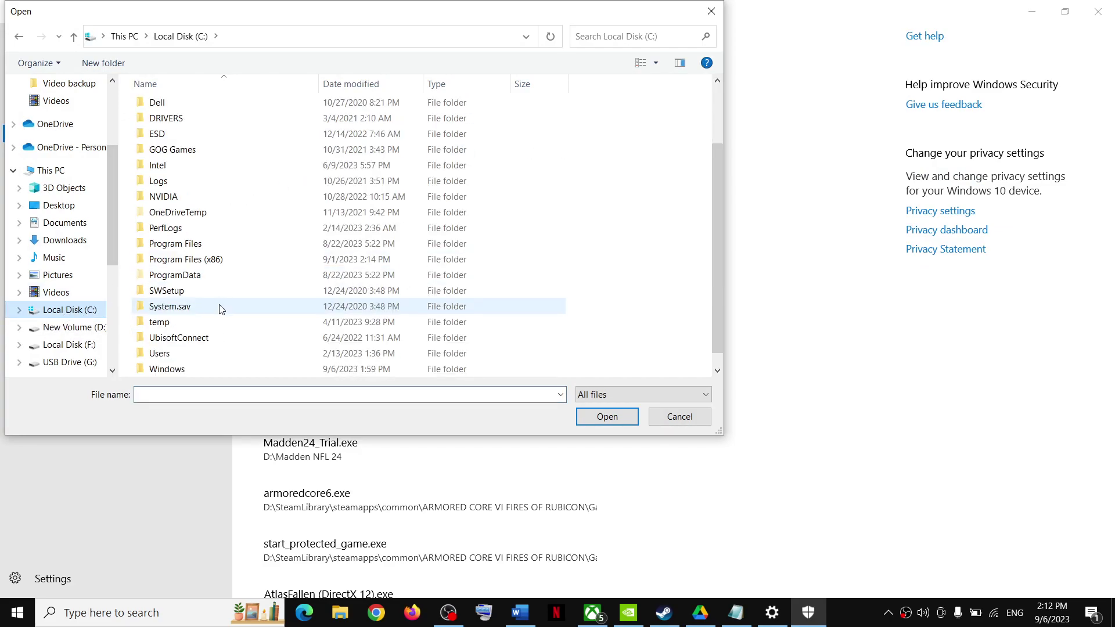
double_click(183, 261)
scroll(175, 277, "down", 3)
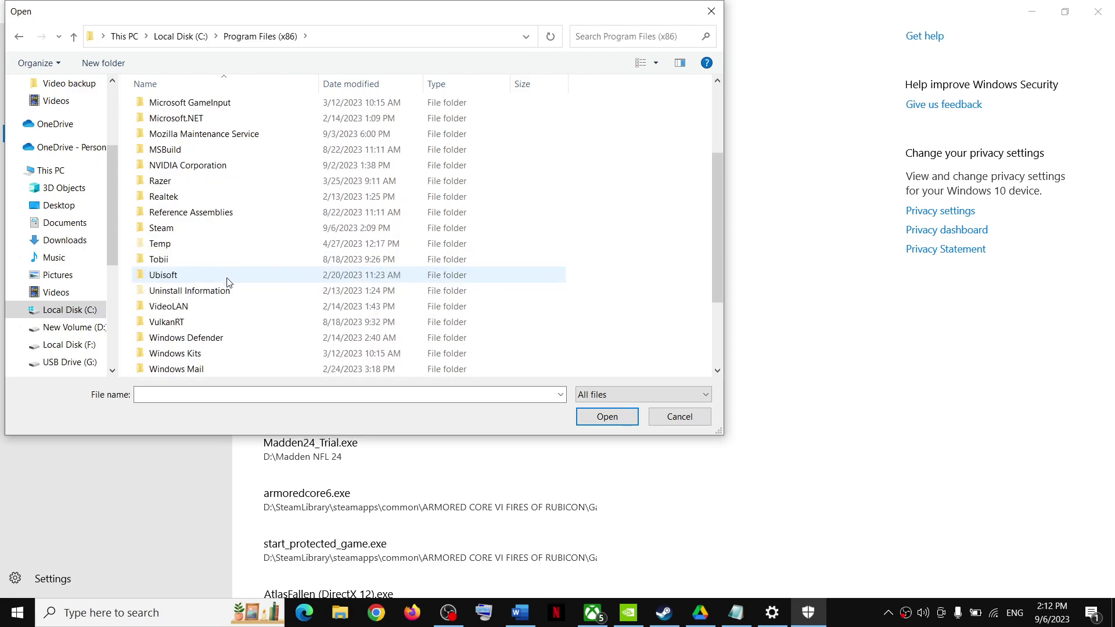
left_click(177, 229)
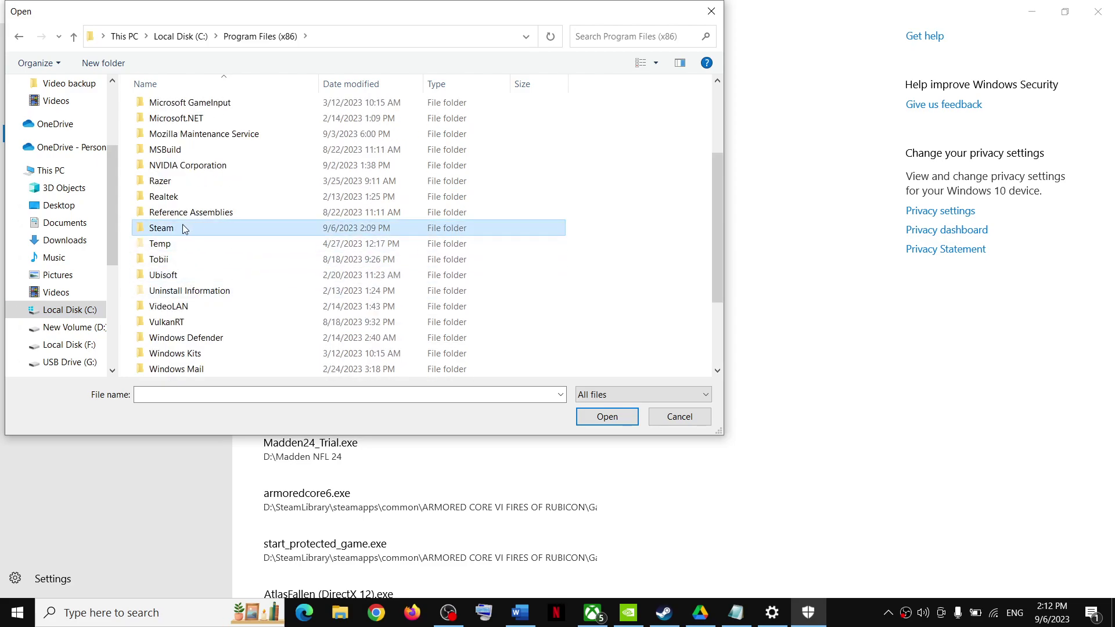
double_click(196, 229)
scroll(198, 256, "down", 2)
left_click(187, 276)
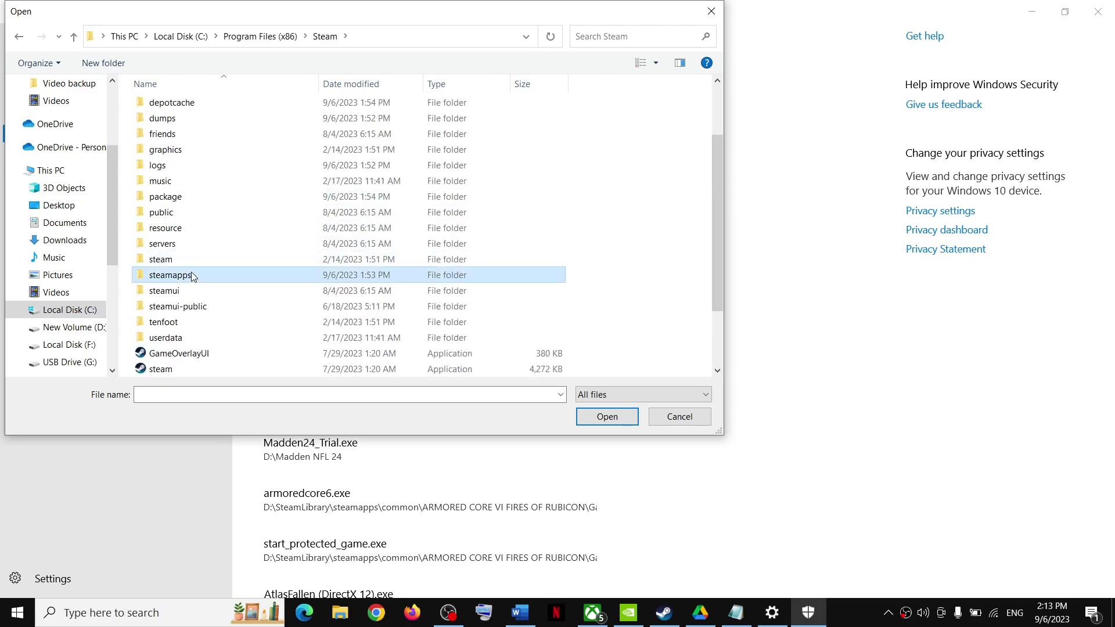
double_click(219, 279)
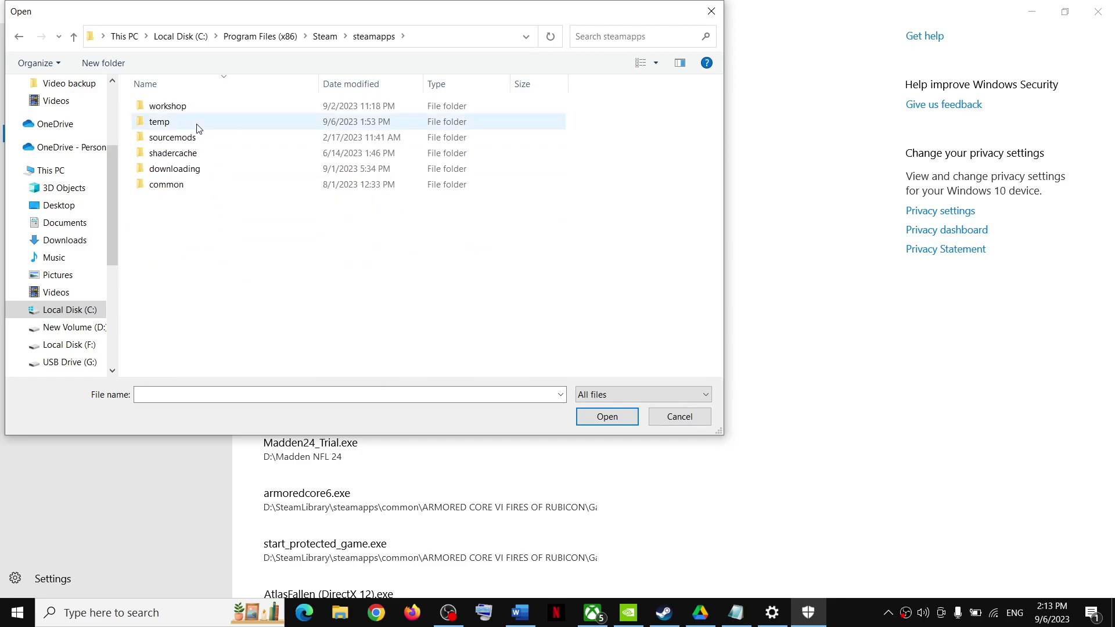
double_click(165, 183)
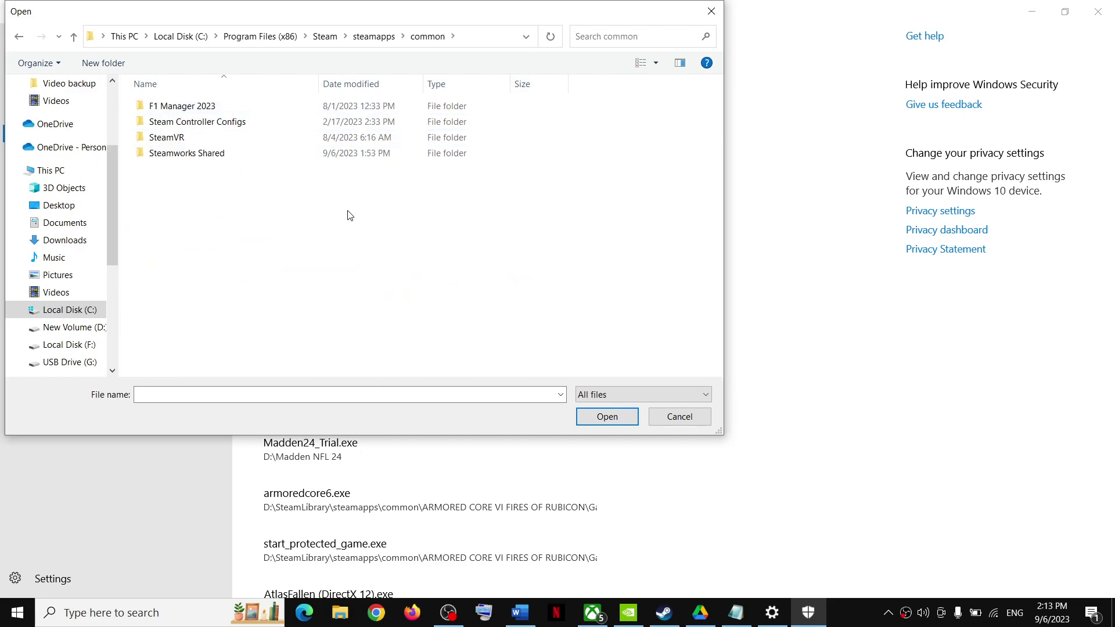
Step: Pick the Starfield executable from D:\SteamLibrary\steamapps\common\Starfield as the allowed app
left_click(79, 331)
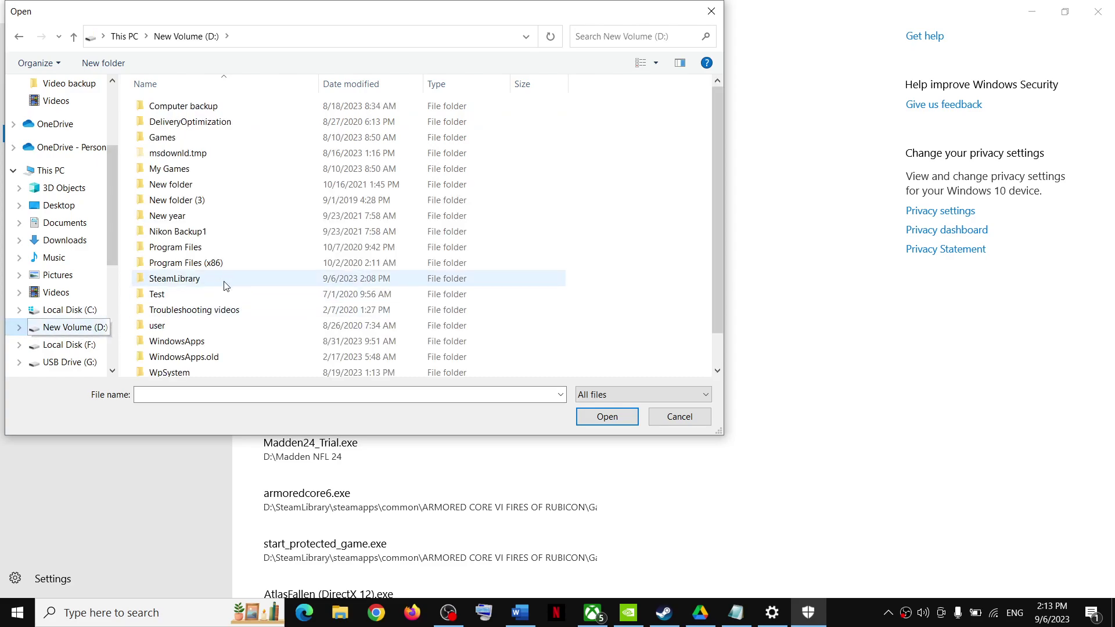
double_click(225, 283)
double_click(197, 111)
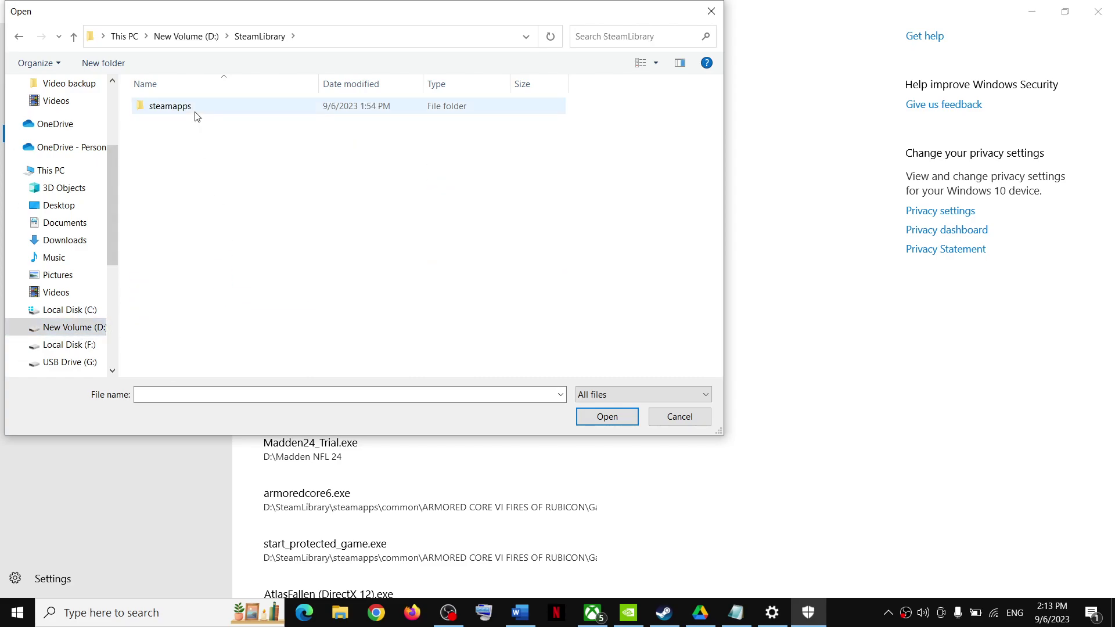
double_click(194, 111)
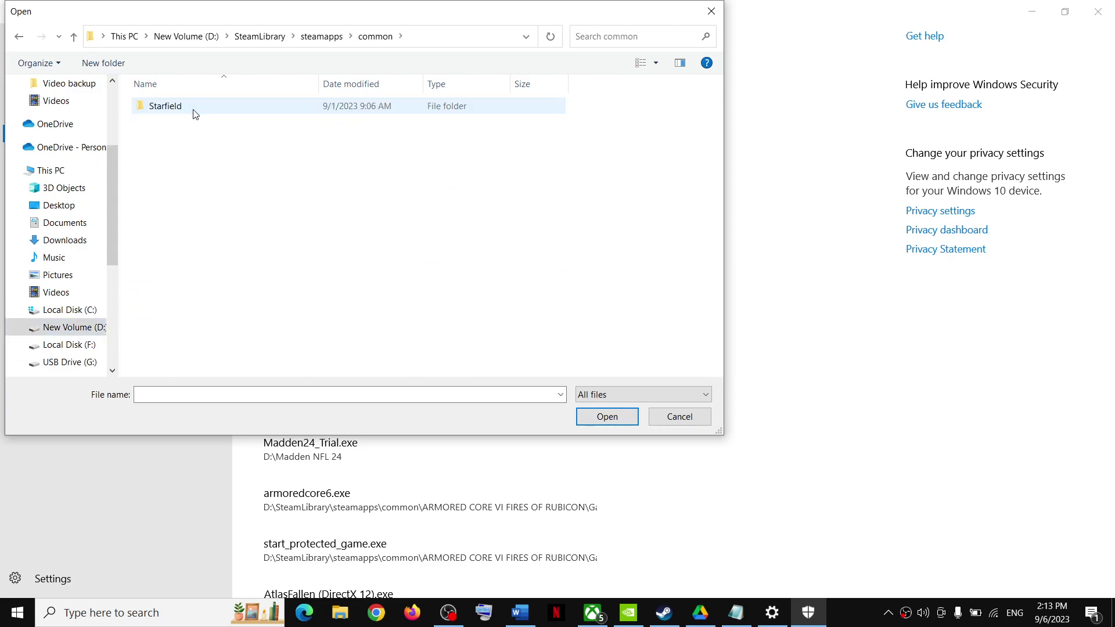
double_click(182, 110)
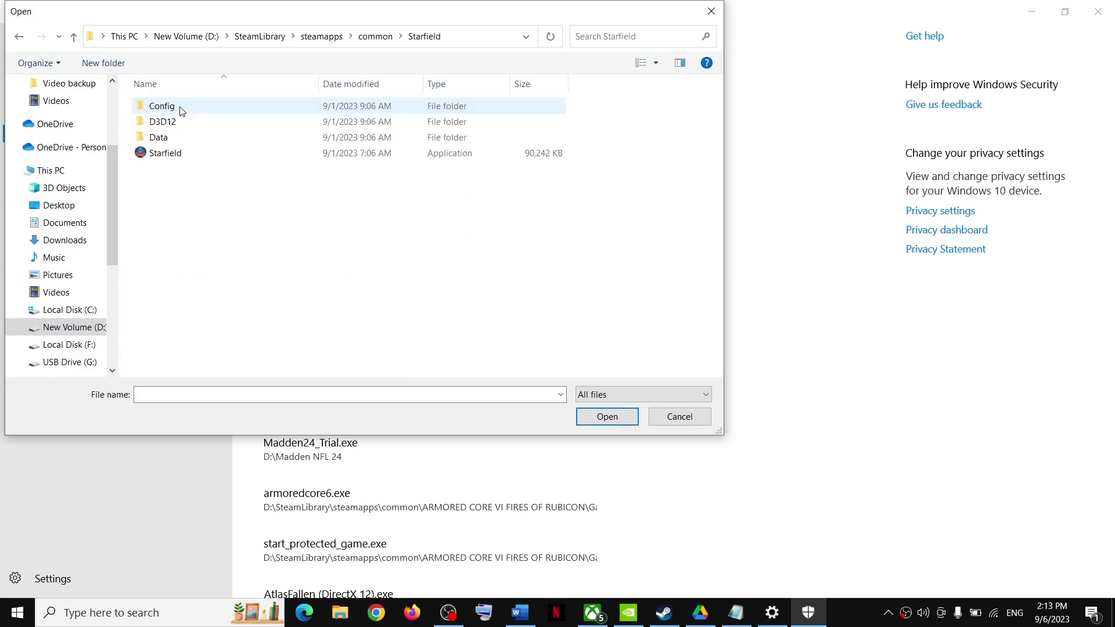
left_click(190, 156)
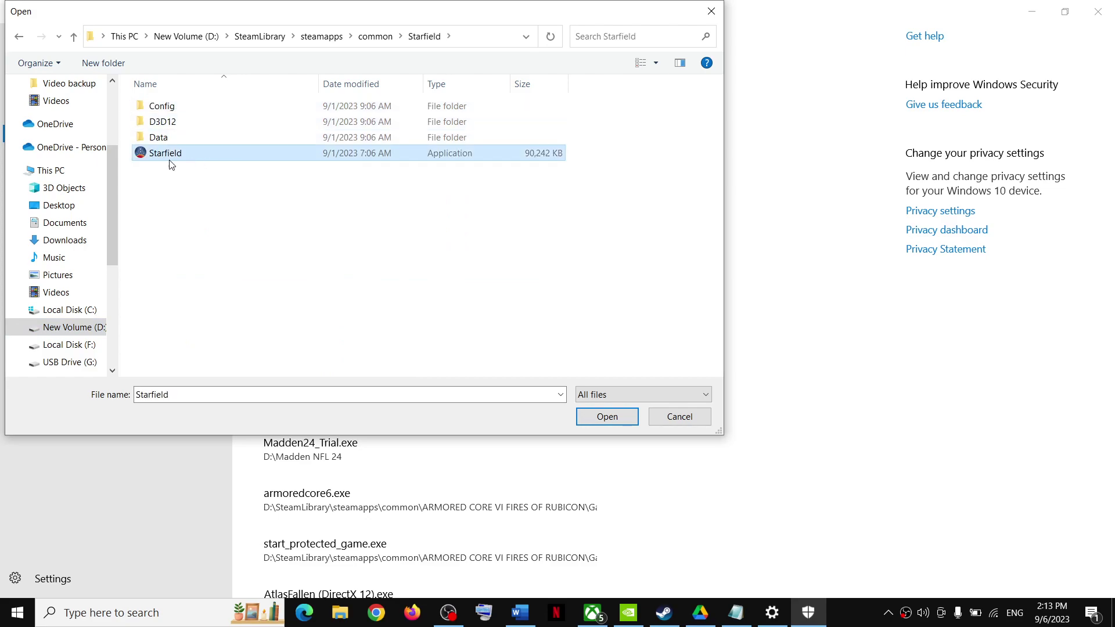
left_click(607, 416)
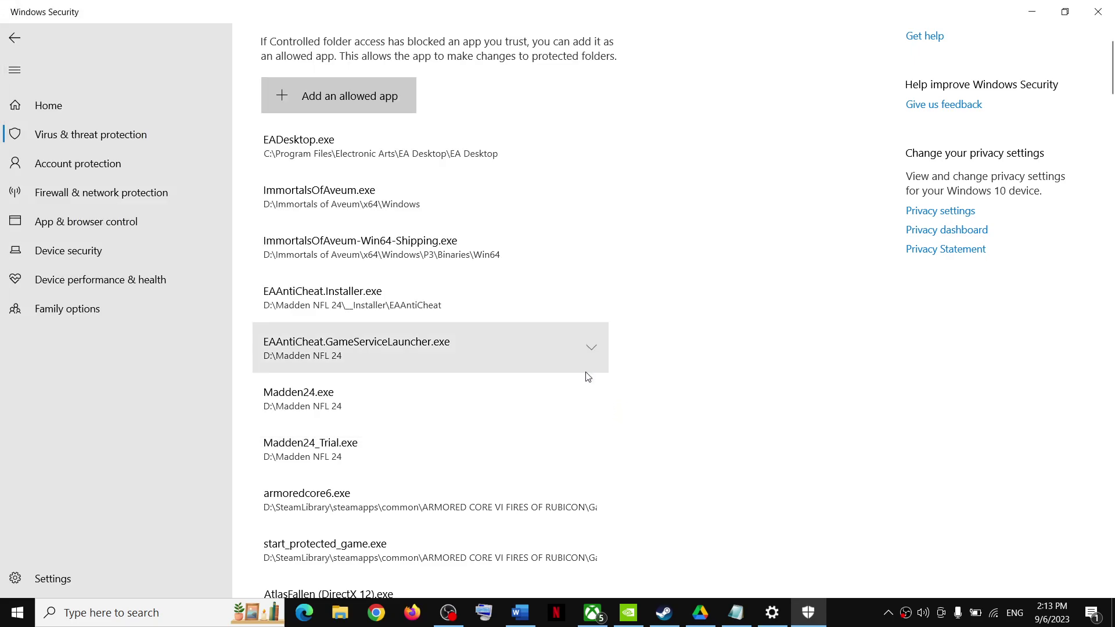
Step: Open Control Panel's Windows Defender Firewall allowed-apps list and unlock it with Change settings
left_click(179, 613)
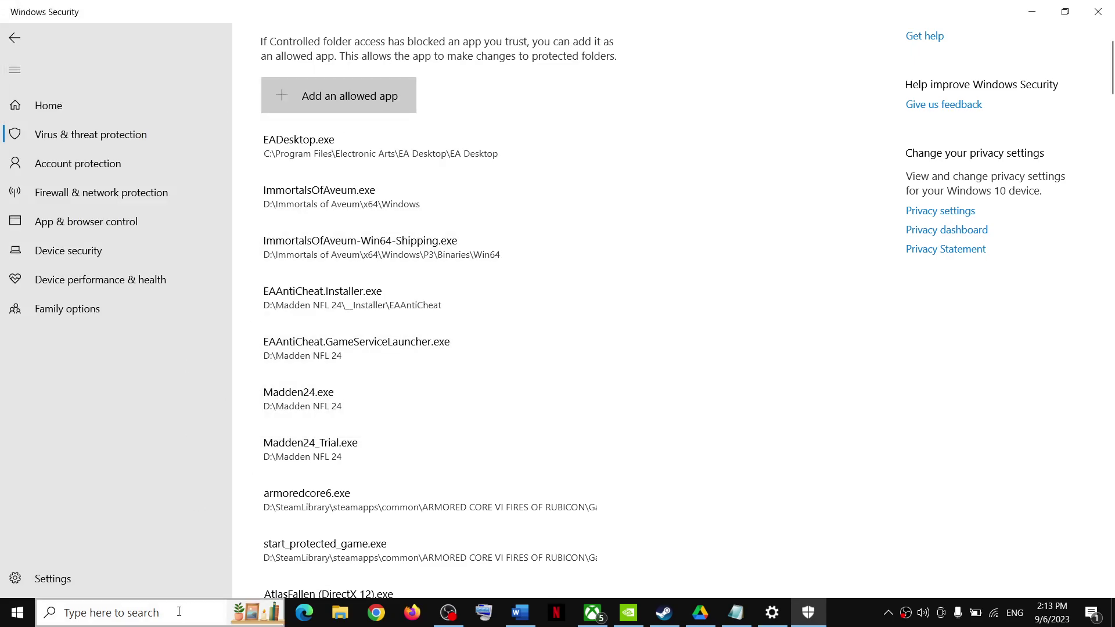
type("o")
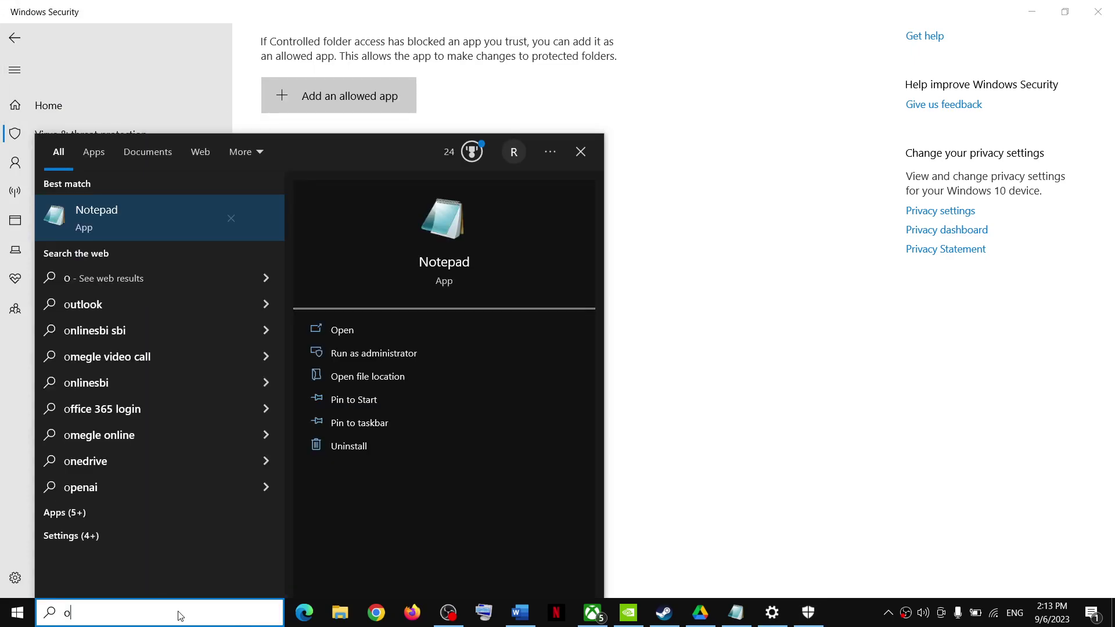
type("ntrol")
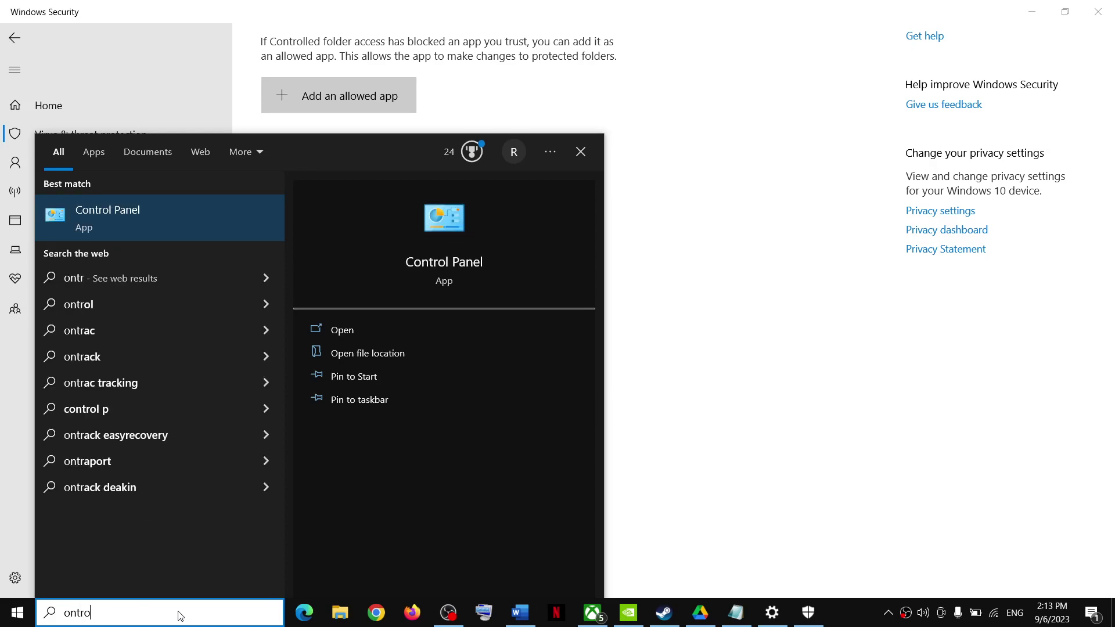
left_click(88, 227)
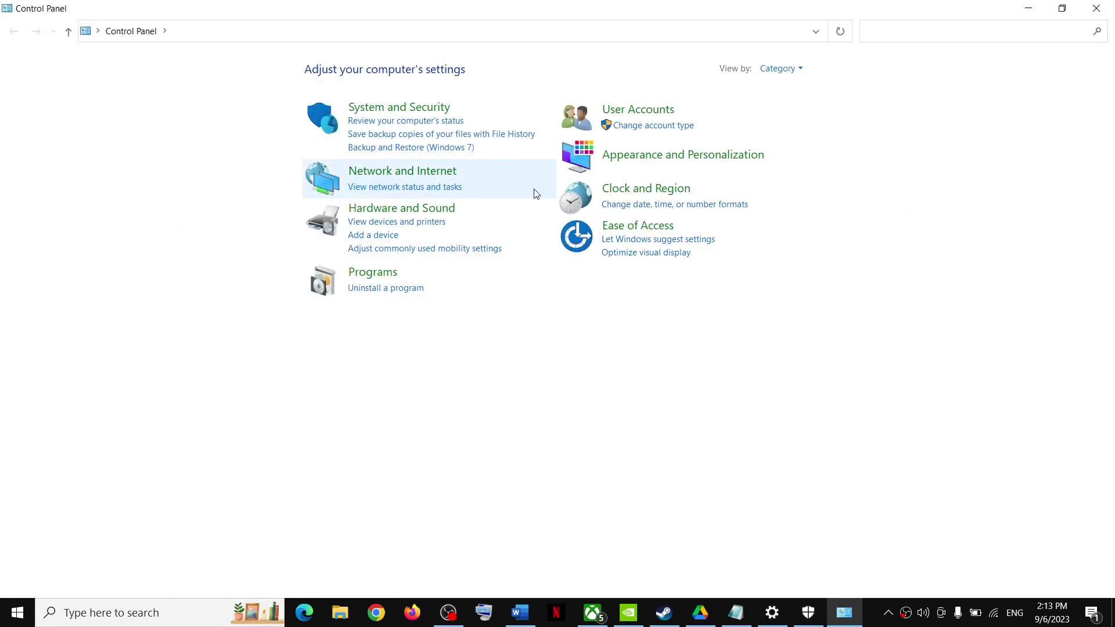
left_click(412, 108)
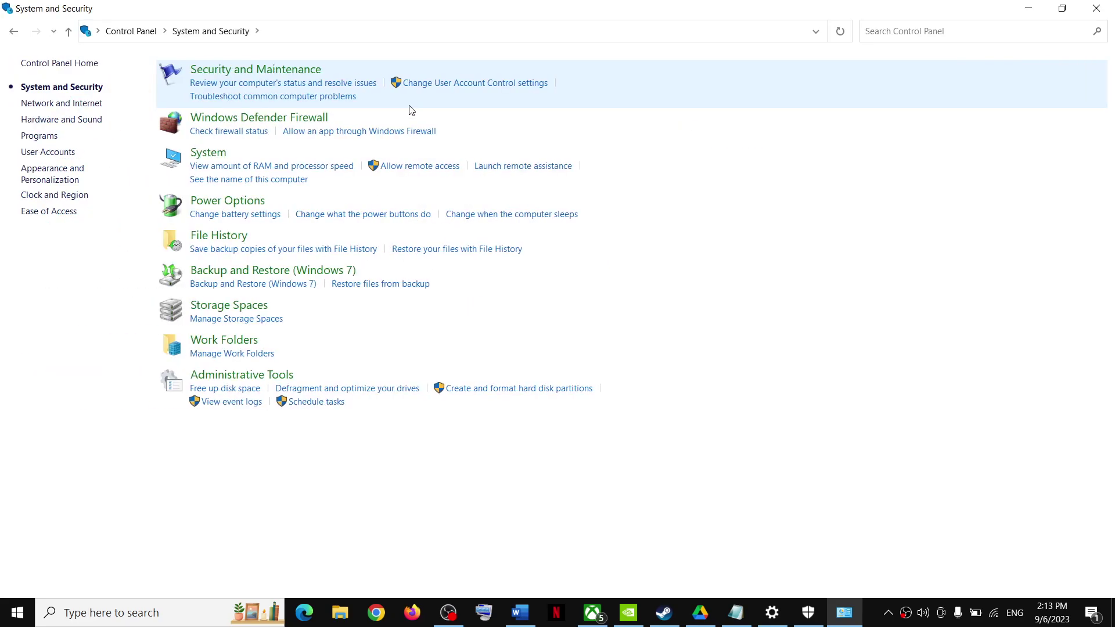
left_click(288, 119)
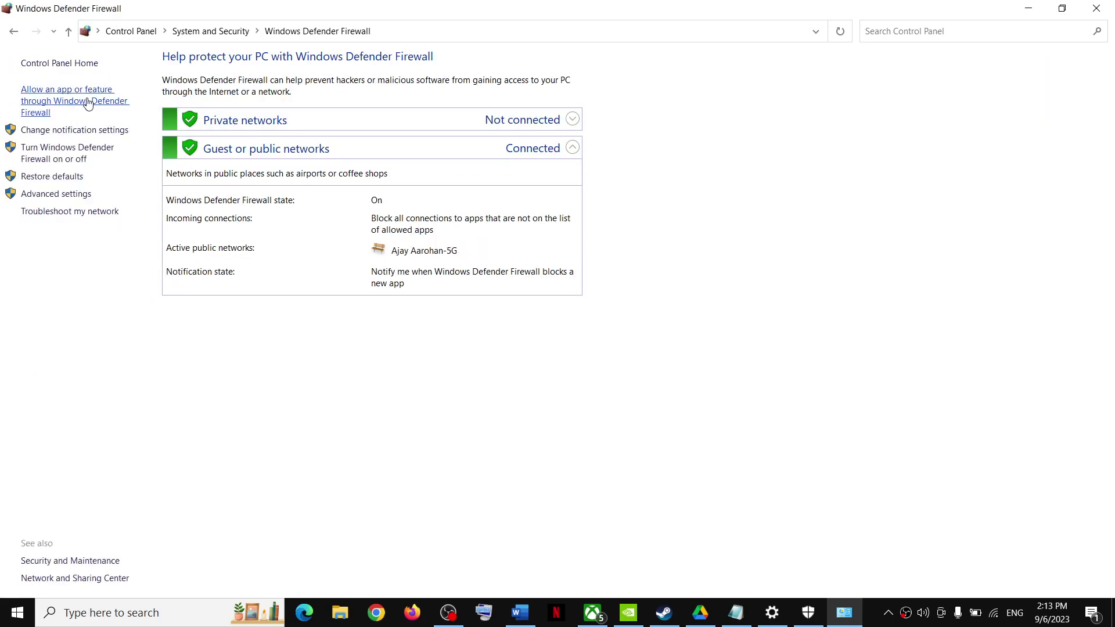
left_click(73, 108)
left_click(716, 104)
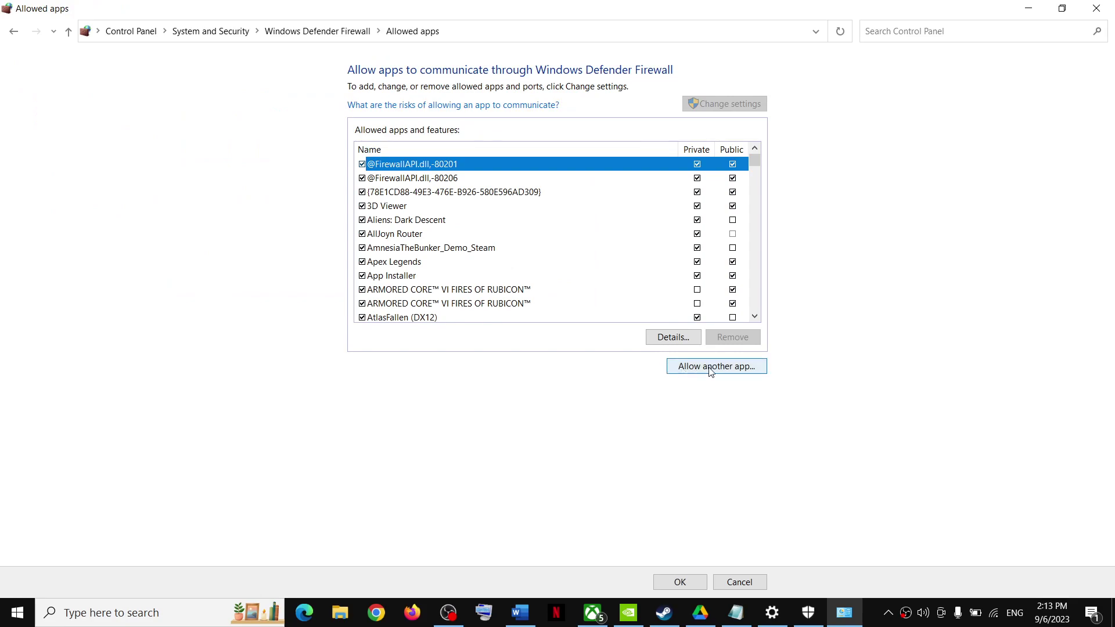
Step: Try adding the Starfield executable, find it already in the exceptions, and close the firewall and Security windows
left_click(711, 367)
left_click(650, 376)
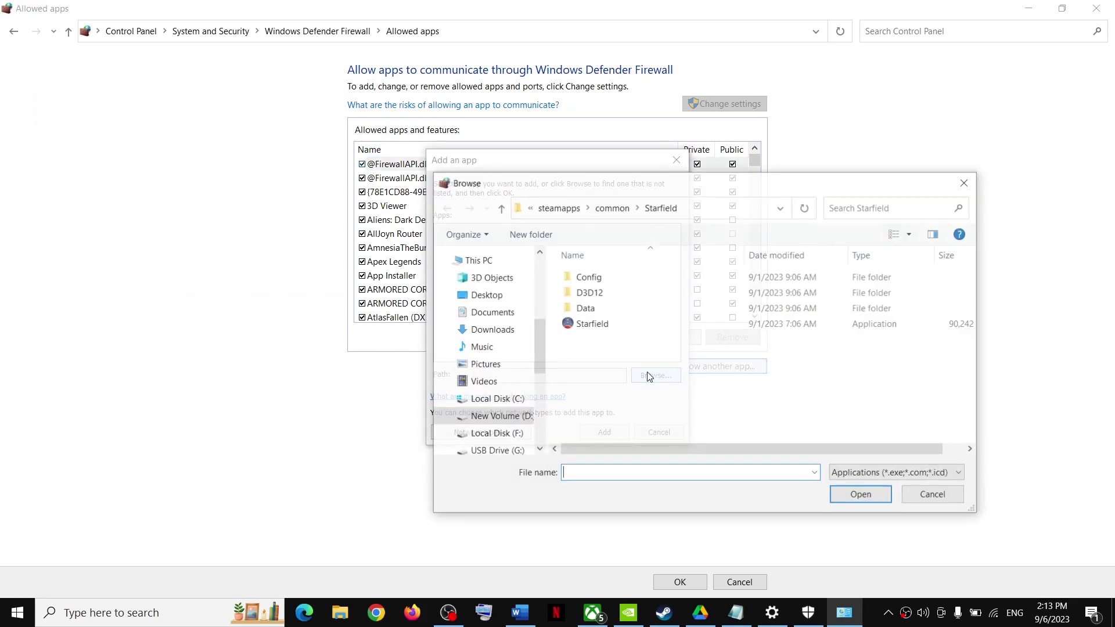
left_click(587, 324)
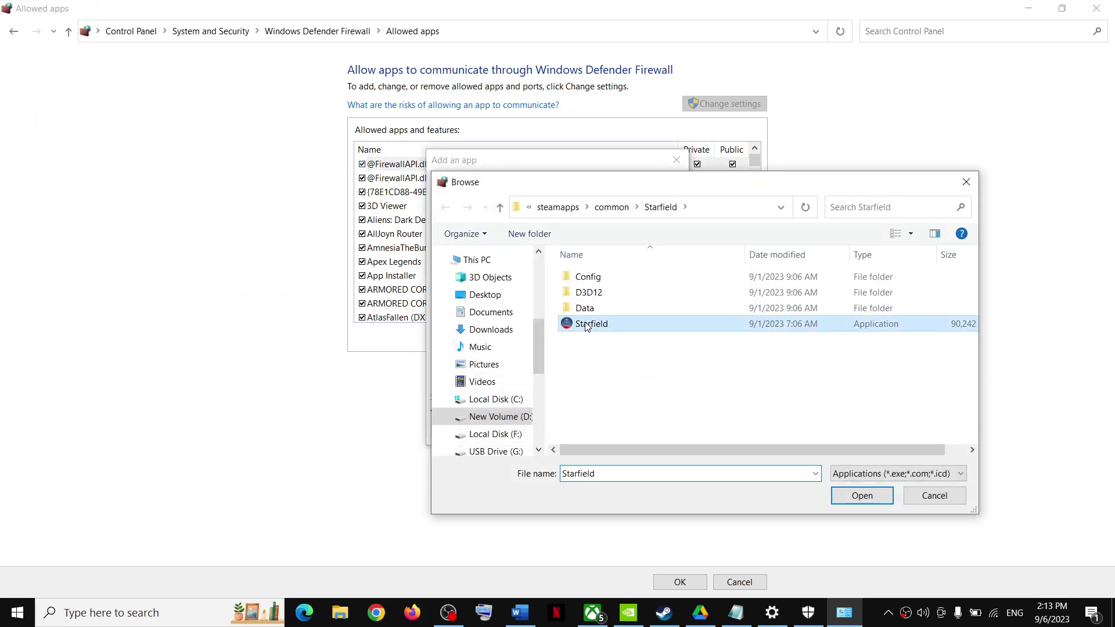
left_click(870, 500)
left_click(604, 433)
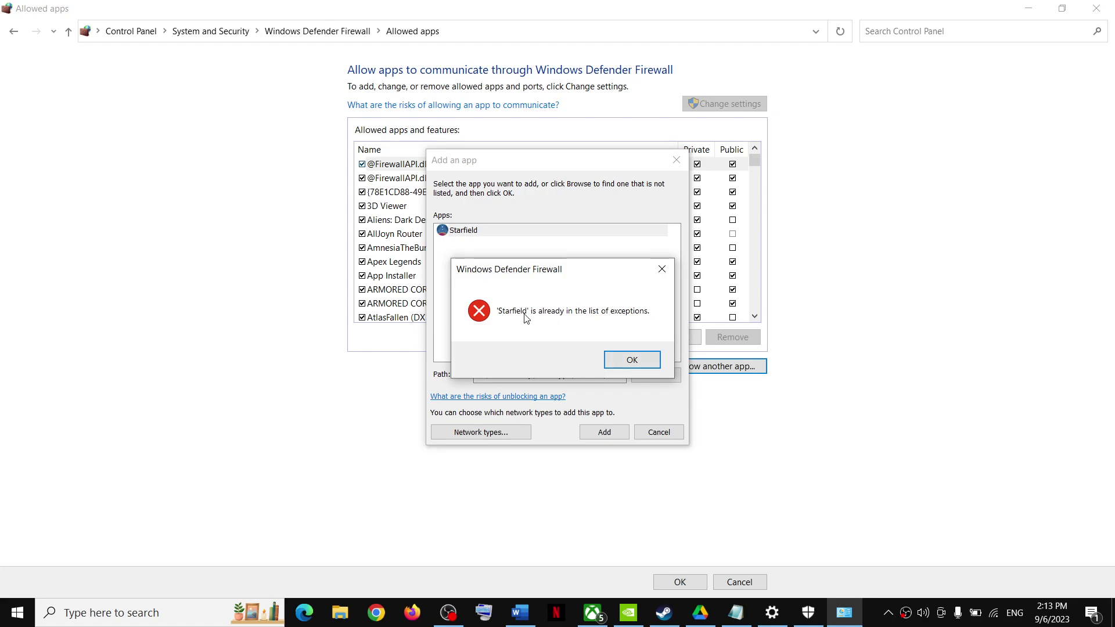
left_click(620, 361)
left_click(647, 438)
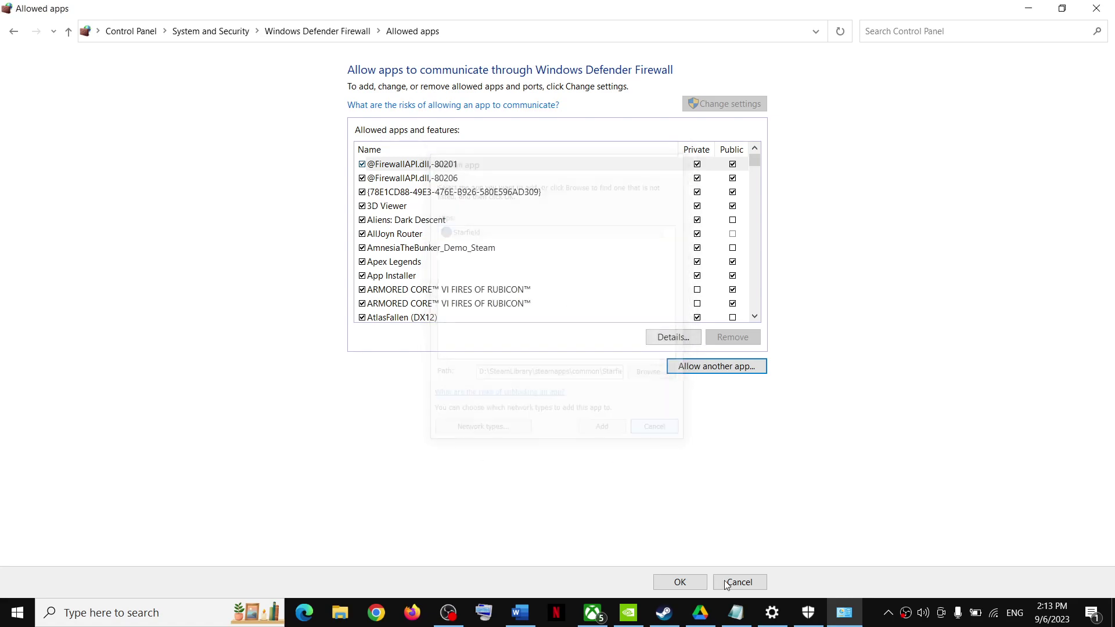
left_click(691, 585)
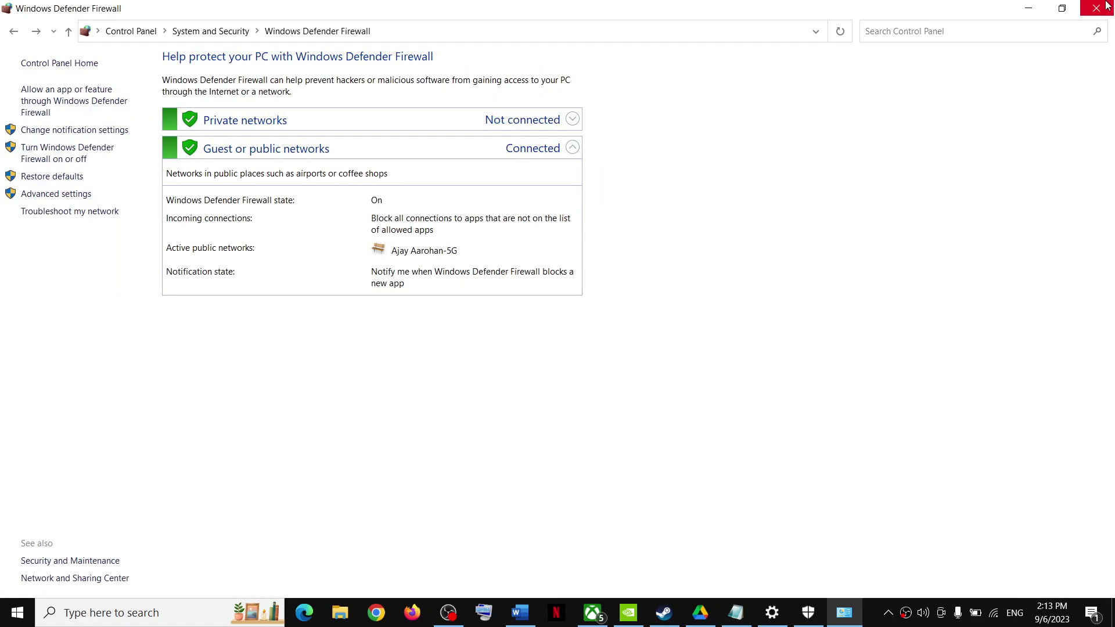
left_click(1103, 8)
left_click(1102, 7)
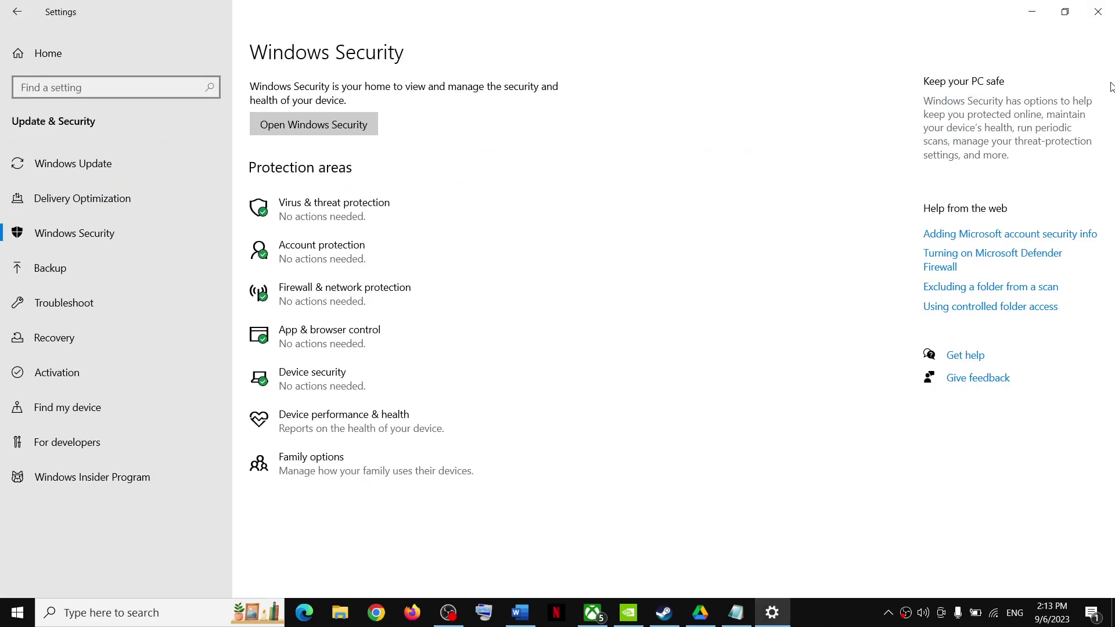
Step: Close Settings, highlight Word's Step 4 'Quit OneDrive/Google drive' heading, then minimize Word
left_click(1098, 11)
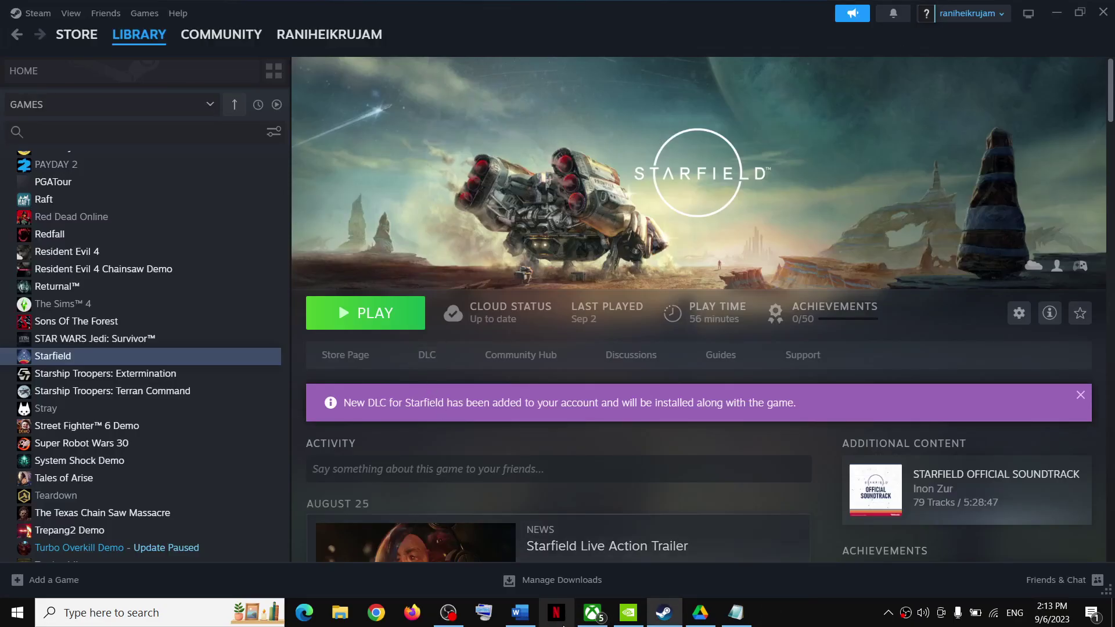
left_click(520, 612)
scroll(379, 316, "down", 3)
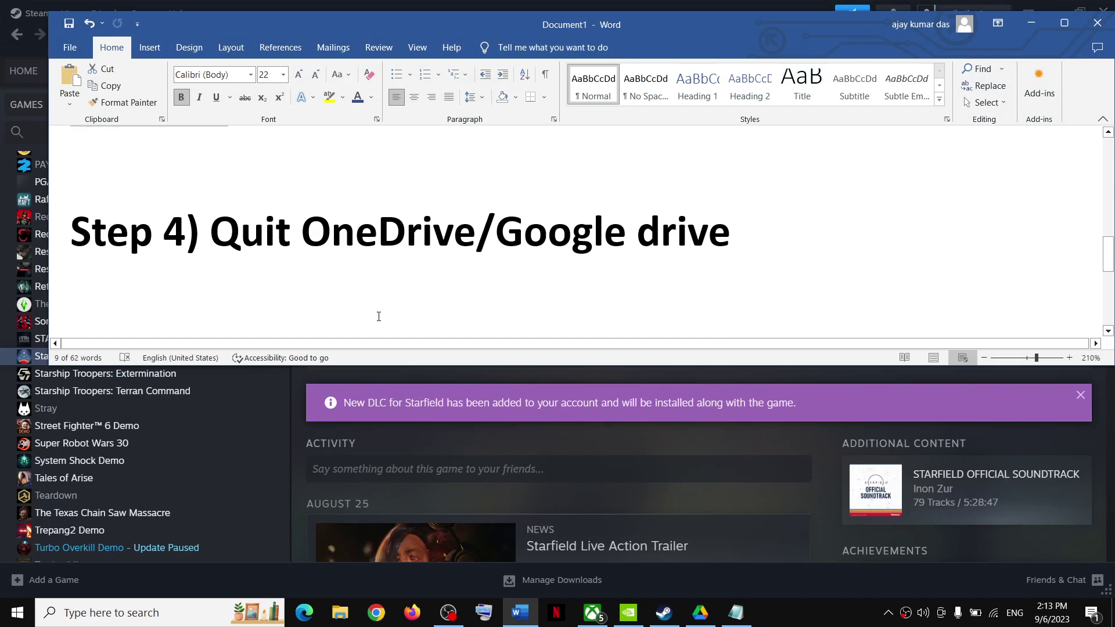
left_click_drag(227, 247, 636, 247)
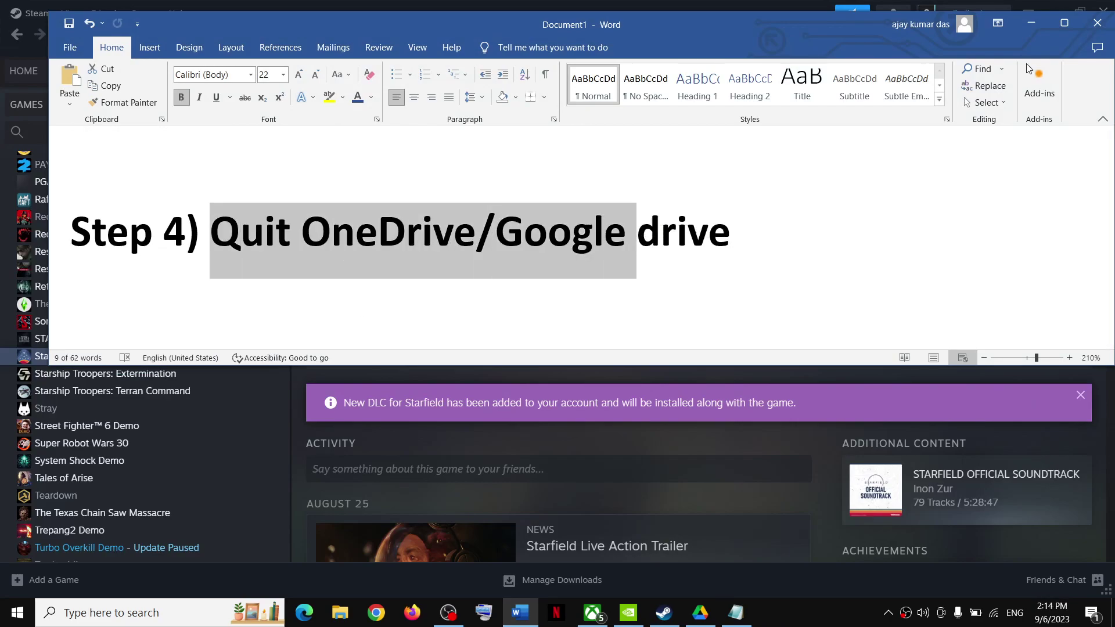
left_click(1033, 22)
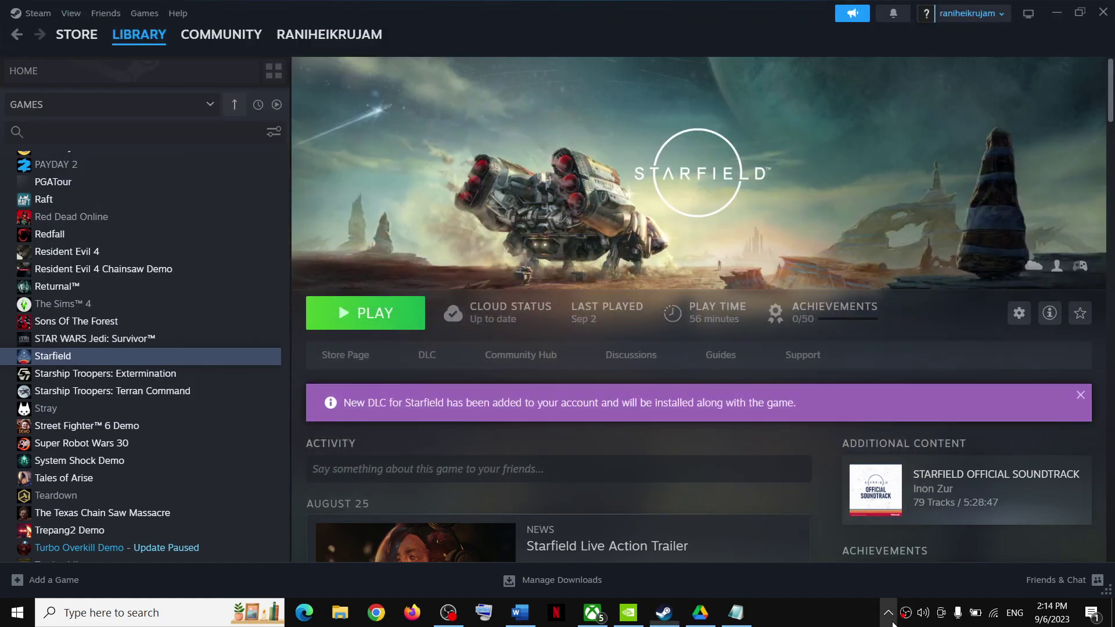
Step: Quit OneDrive from the tray overflow and confirm Close OneDrive
left_click(888, 613)
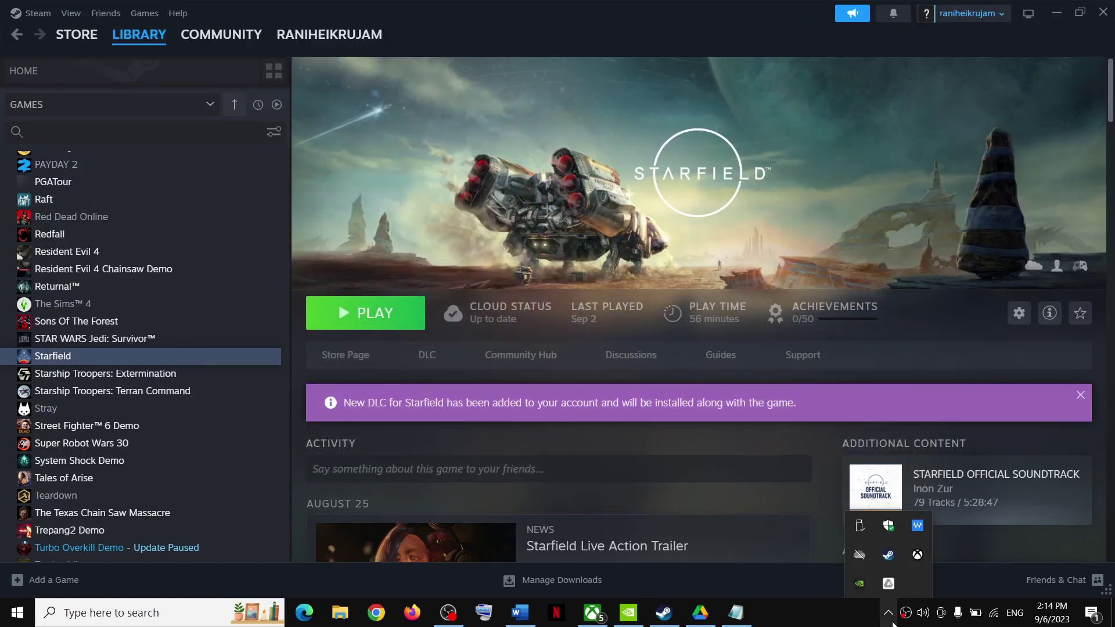
right_click(858, 556)
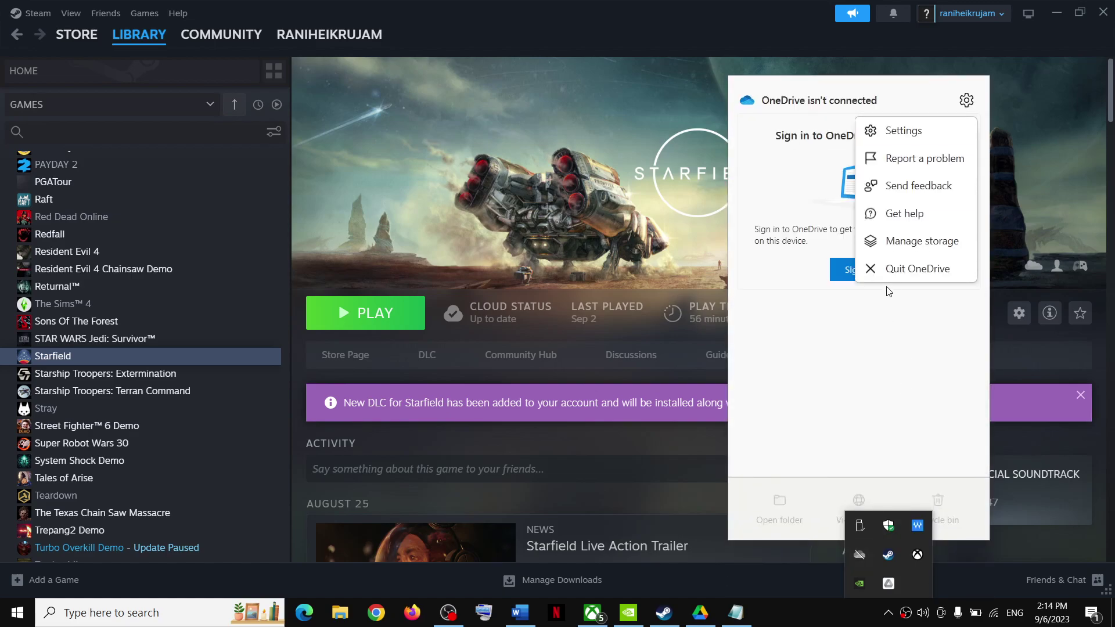
left_click(913, 270)
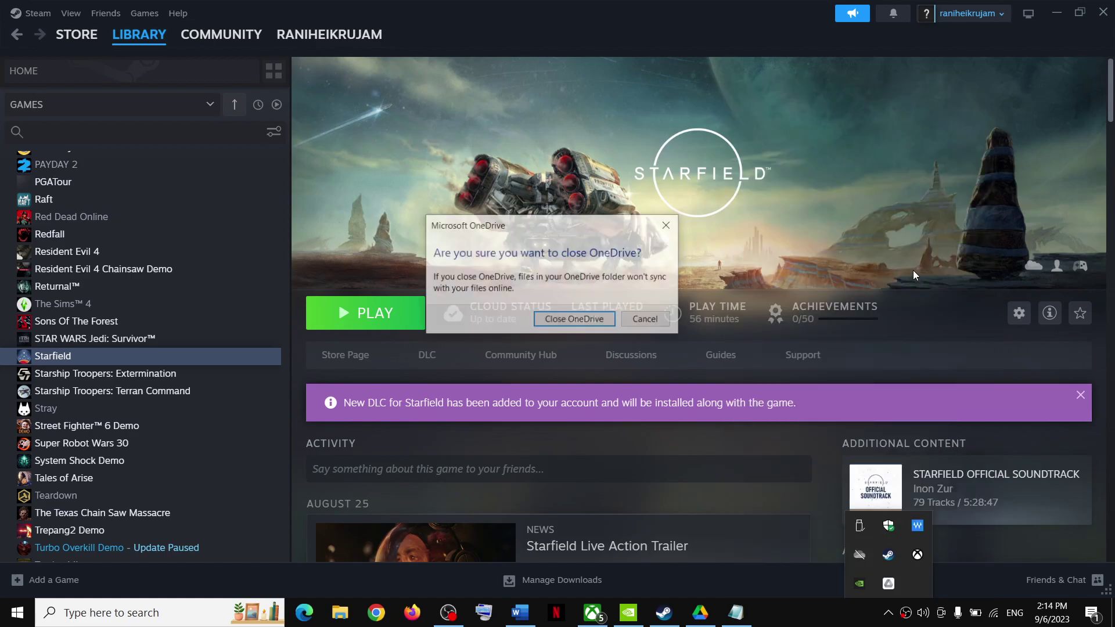
left_click(582, 320)
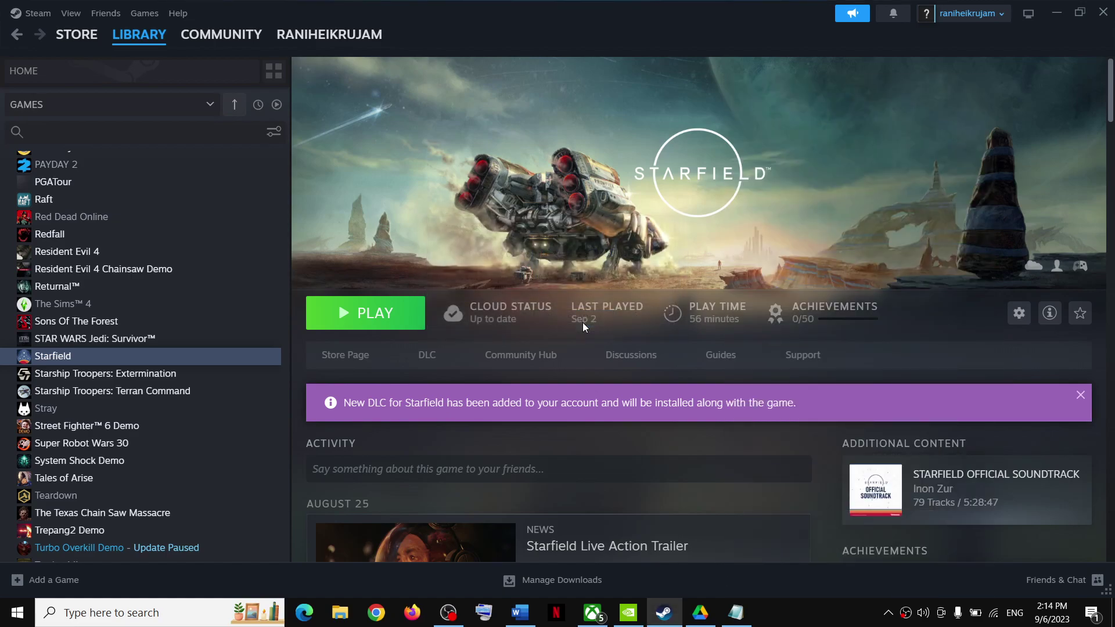
Step: Quit Google Drive from its tray panel's settings menu
left_click(888, 613)
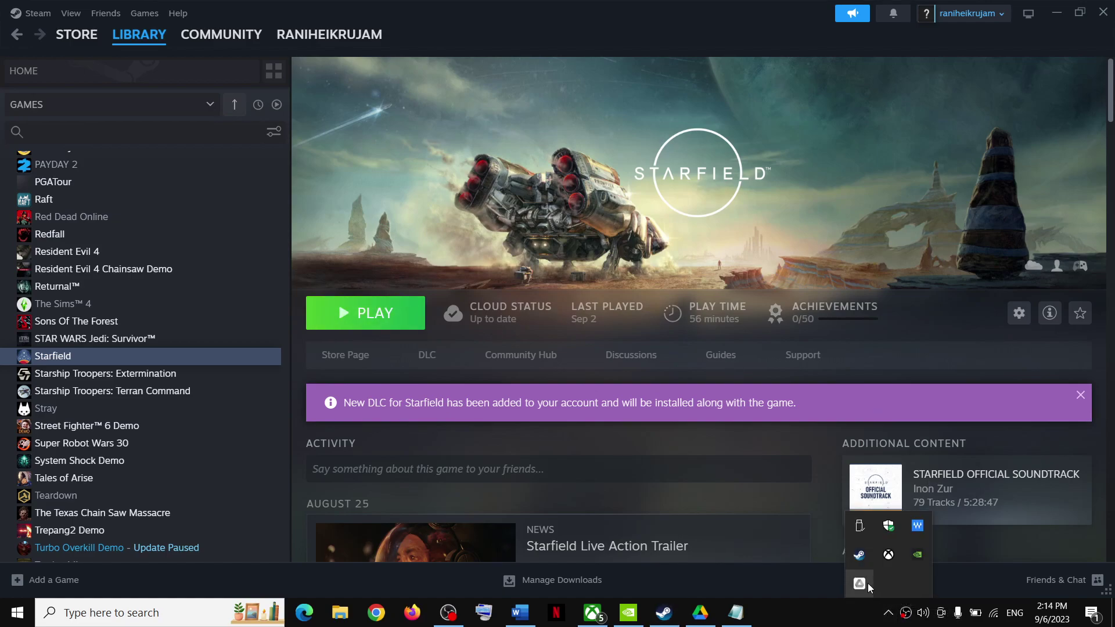
left_click(860, 584)
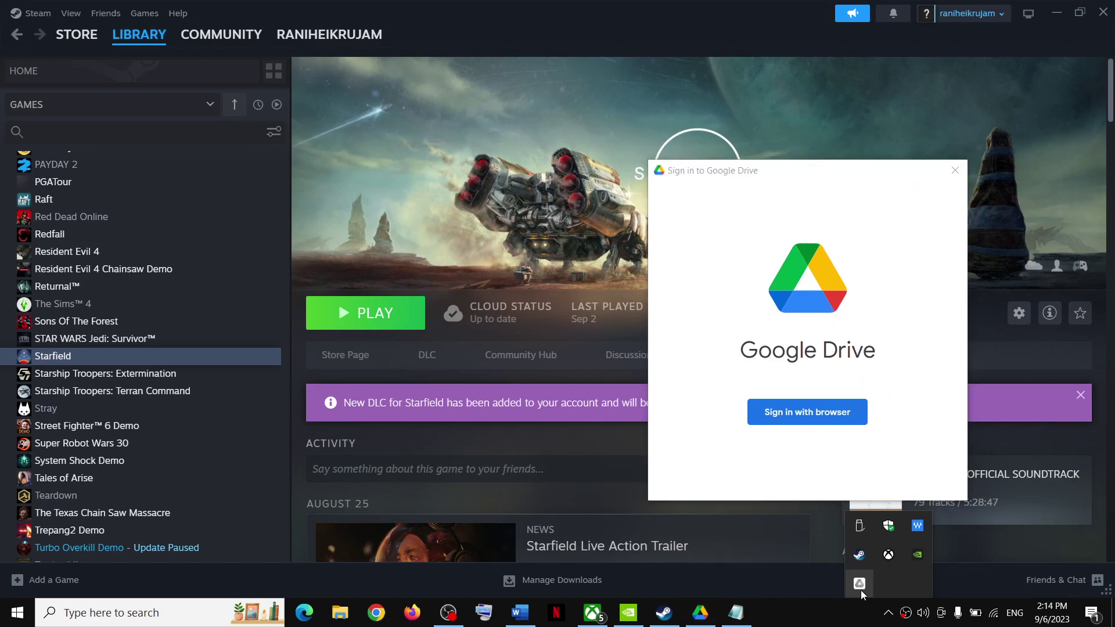
left_click(963, 169)
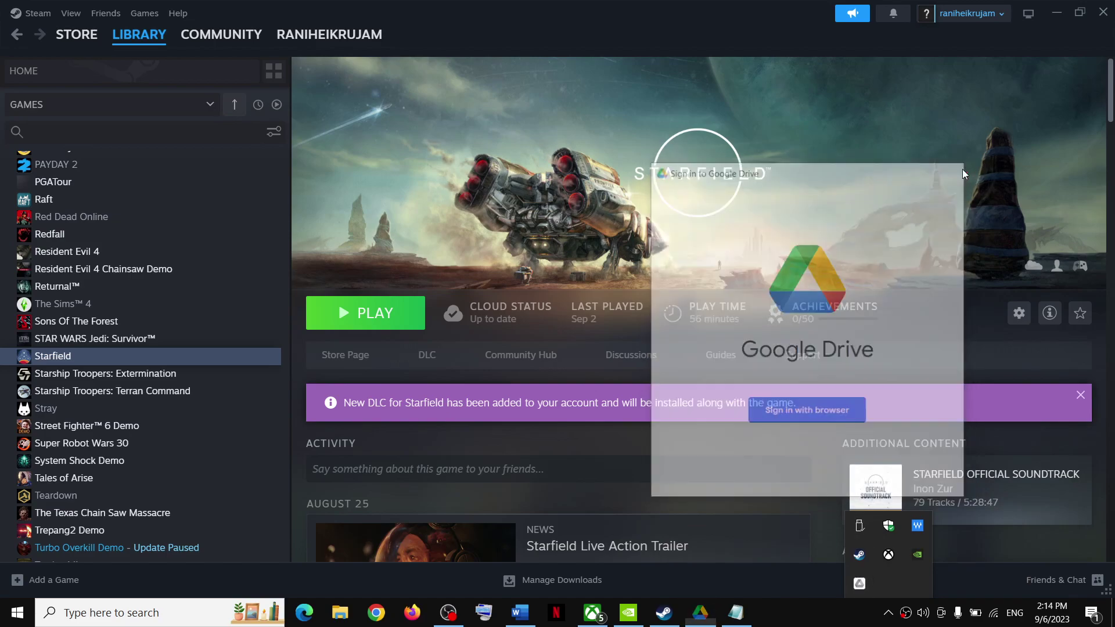
left_click(866, 581)
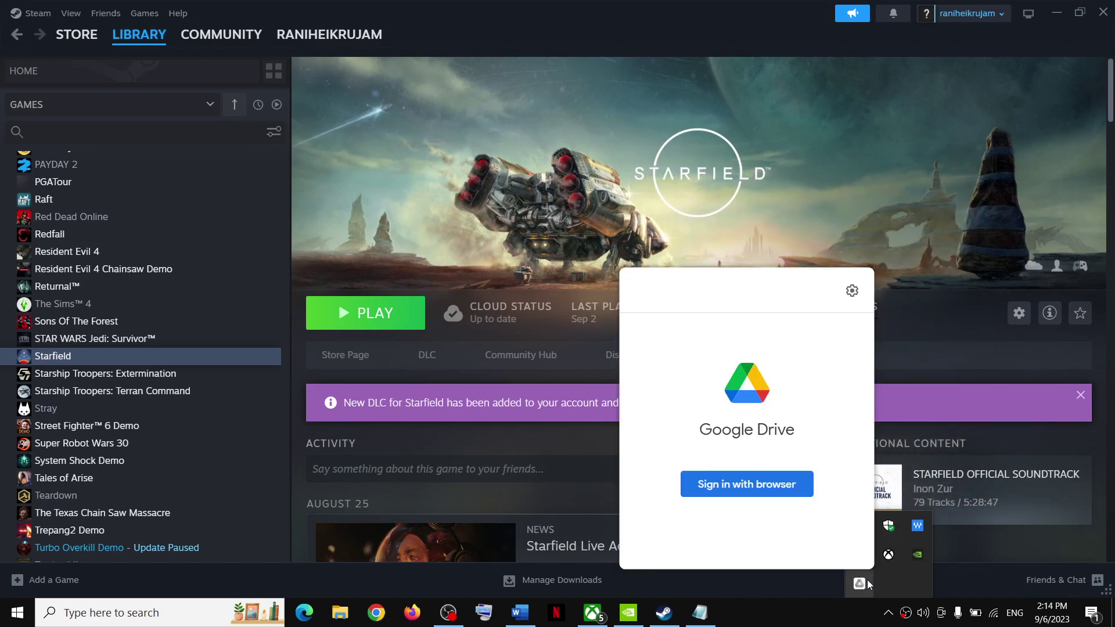
left_click(852, 291)
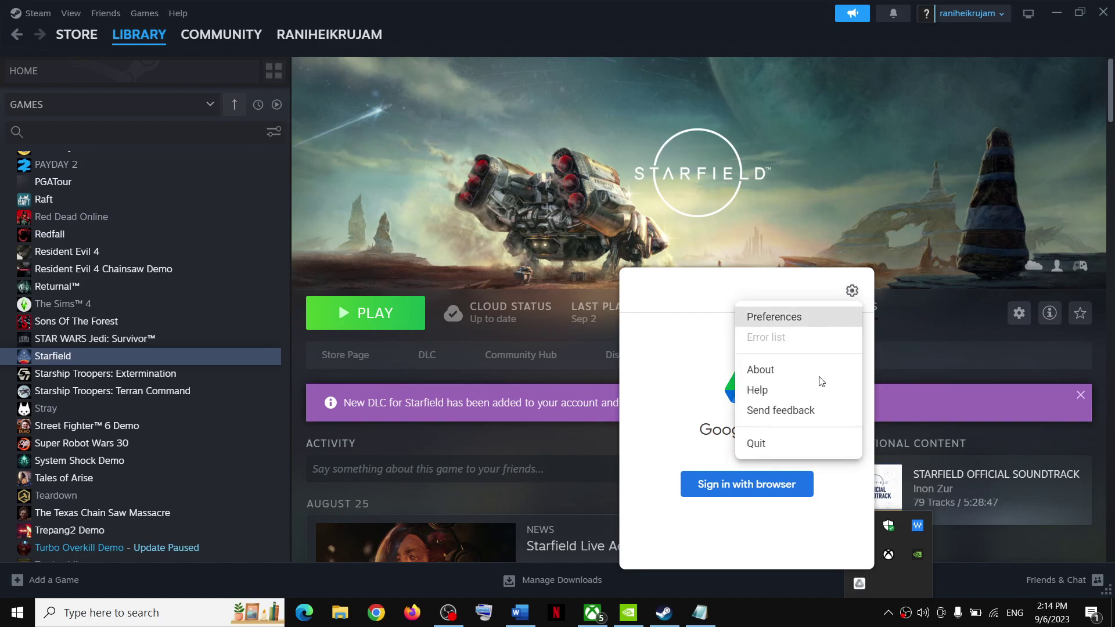
left_click(771, 443)
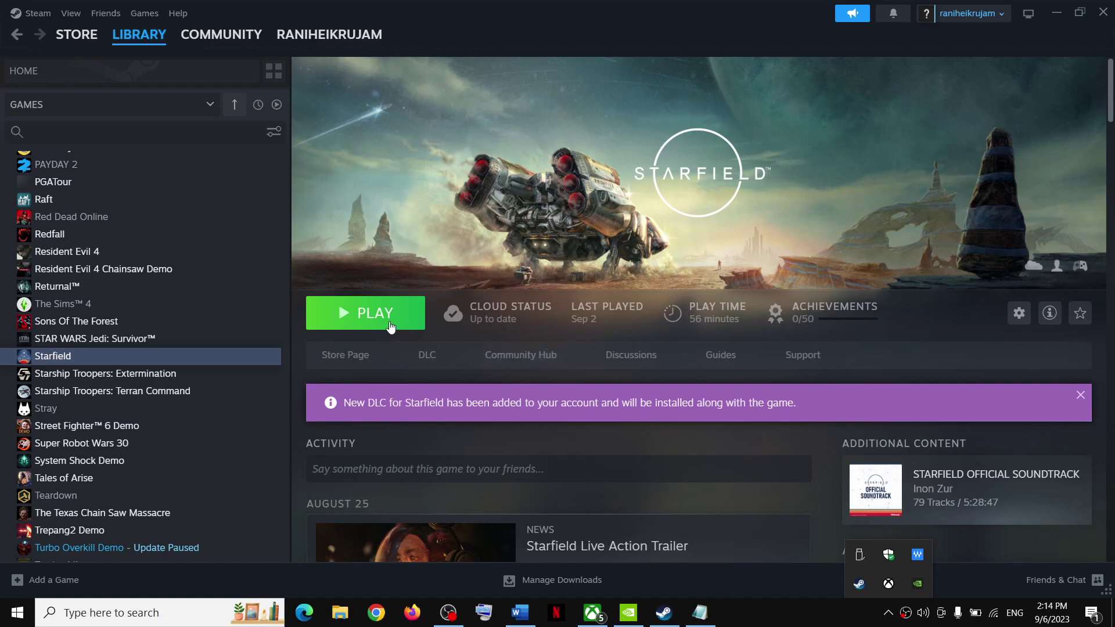
Step: Highlight Word's Step 5 heading about usernames without special characters, then open File Explorer
left_click(520, 613)
scroll(308, 302, "down", 5)
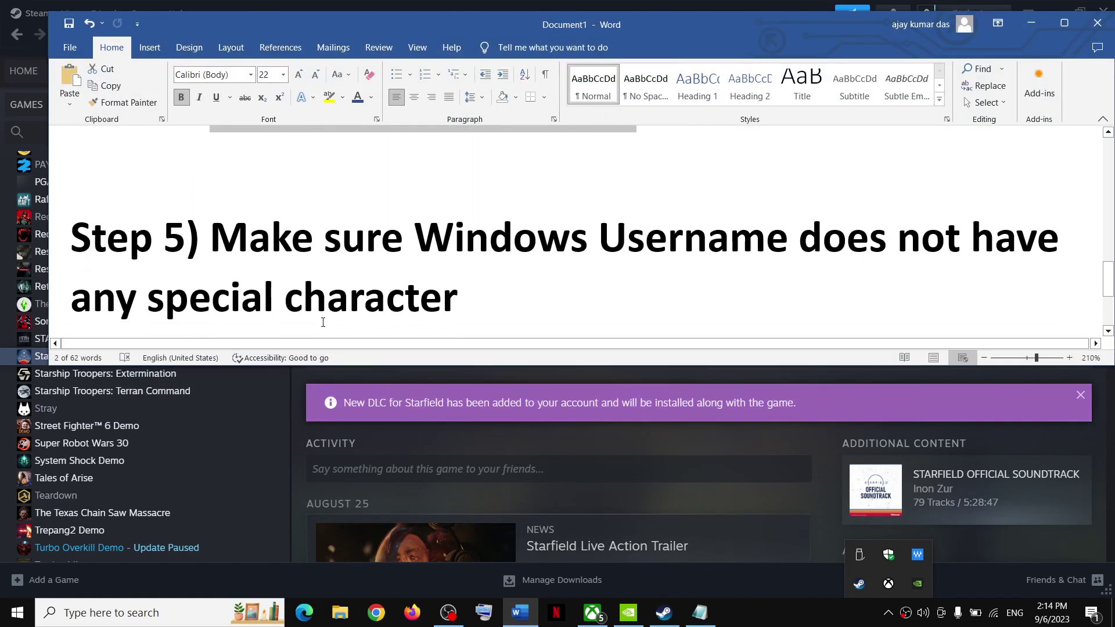
left_click_drag(256, 235, 461, 302)
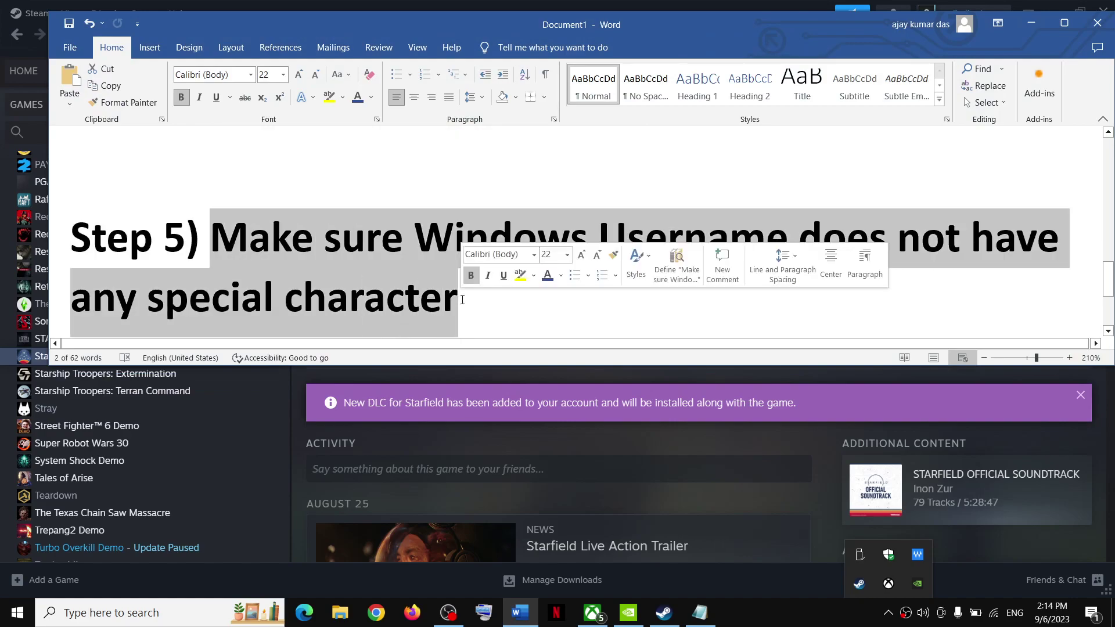
left_click(347, 607)
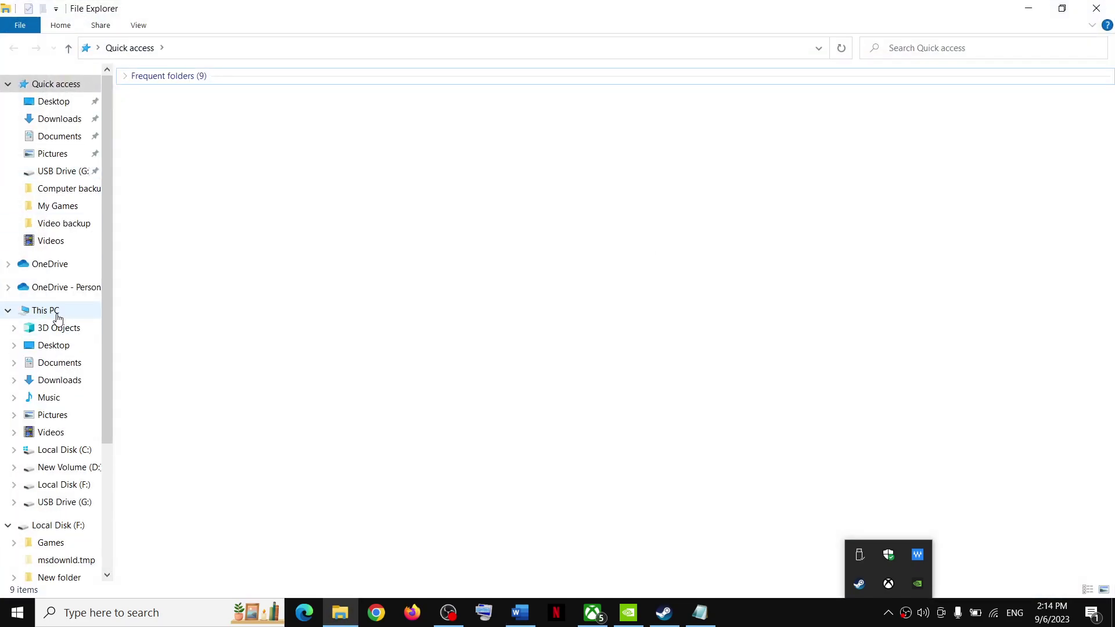
Step: Browse to C:\Users and select the Test profile folder, then open Settings with Win+I
left_click(52, 308)
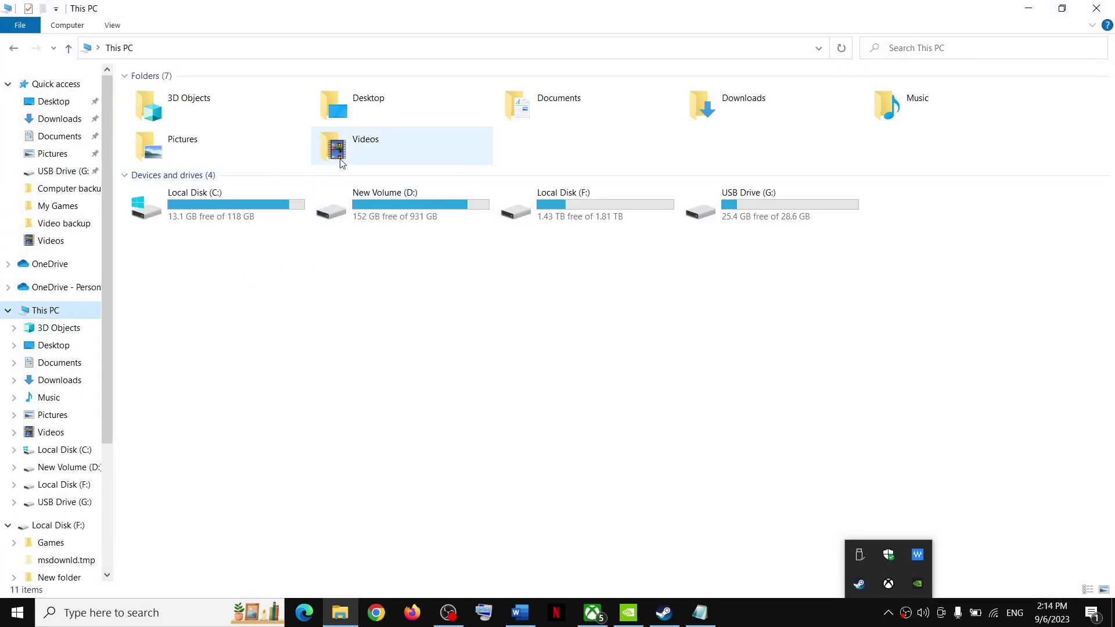
double_click(201, 218)
left_click(155, 425)
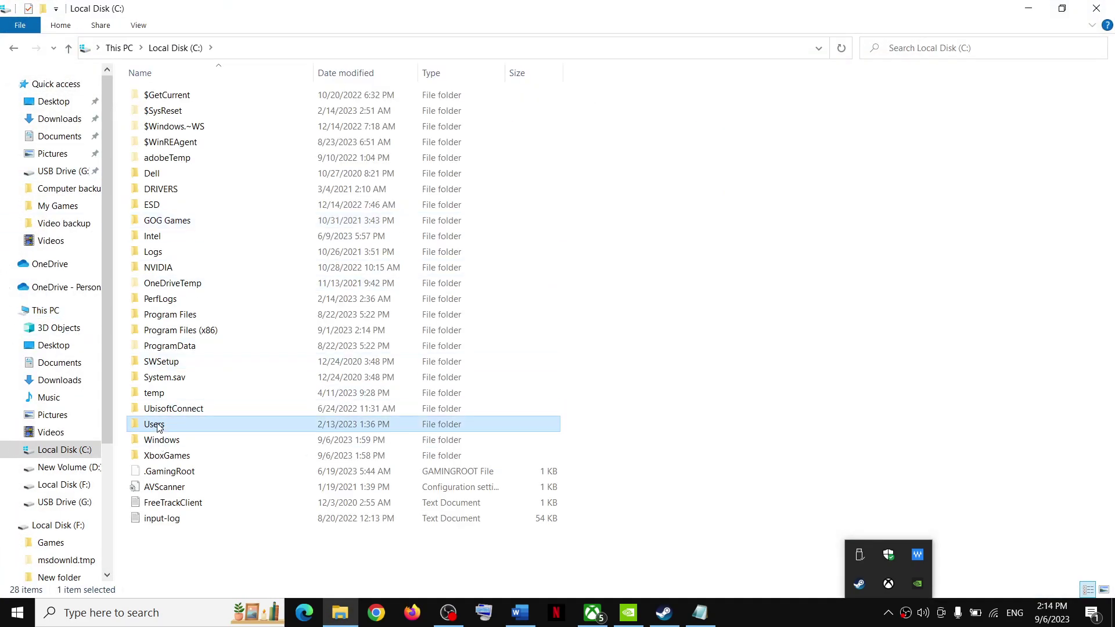
double_click(163, 427)
left_click(172, 149)
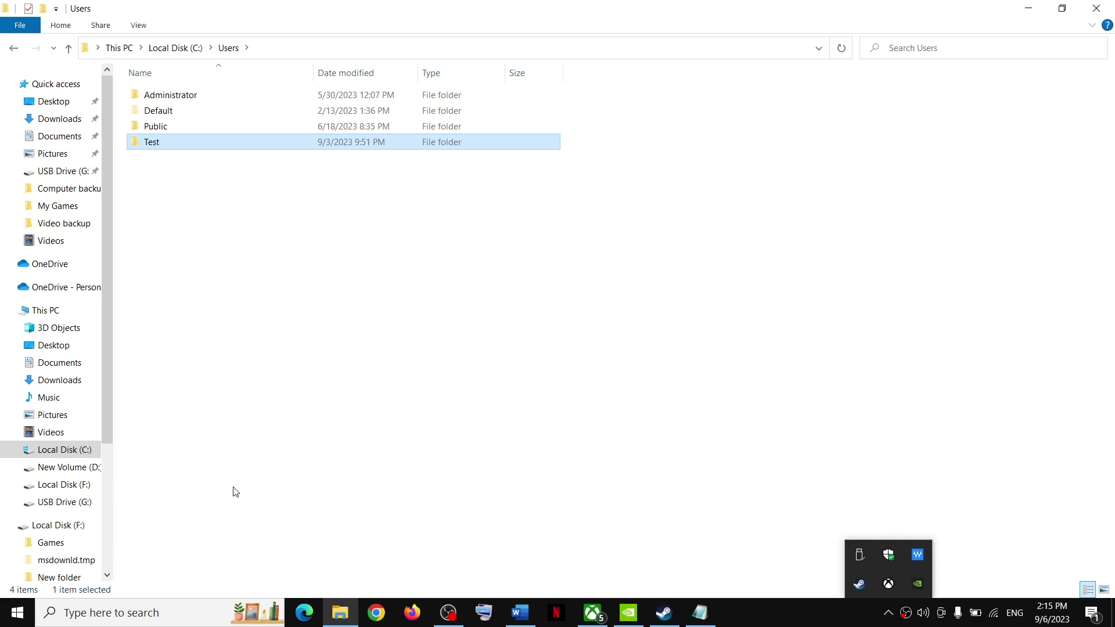
key("super+i")
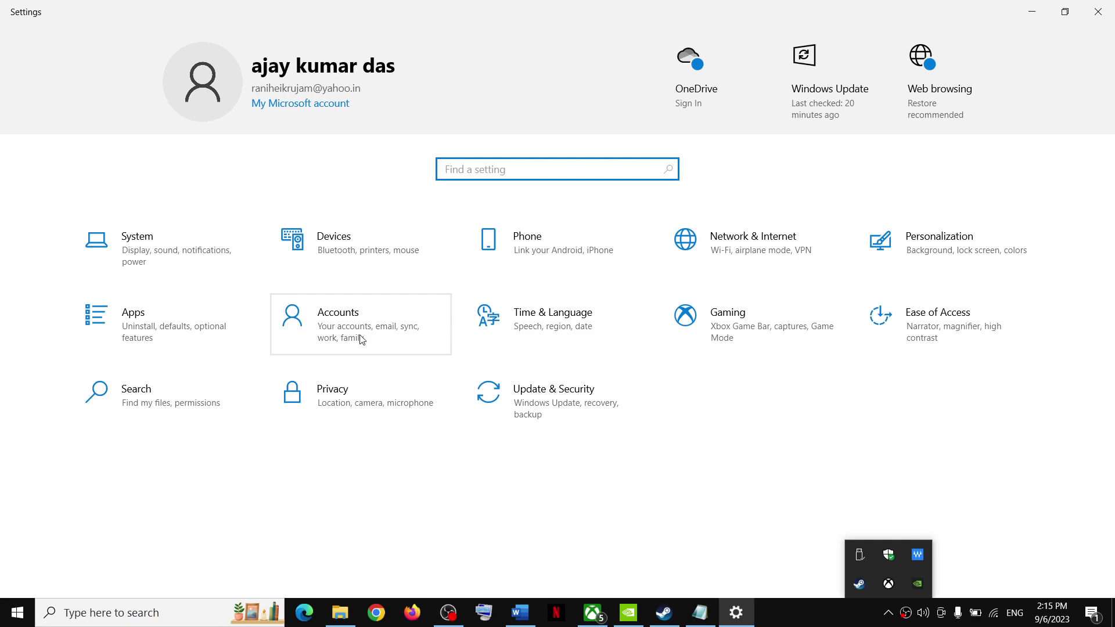
Step: Under Accounts > Family & other users, begin adding a user without a Microsoft account
left_click(360, 338)
left_click(88, 298)
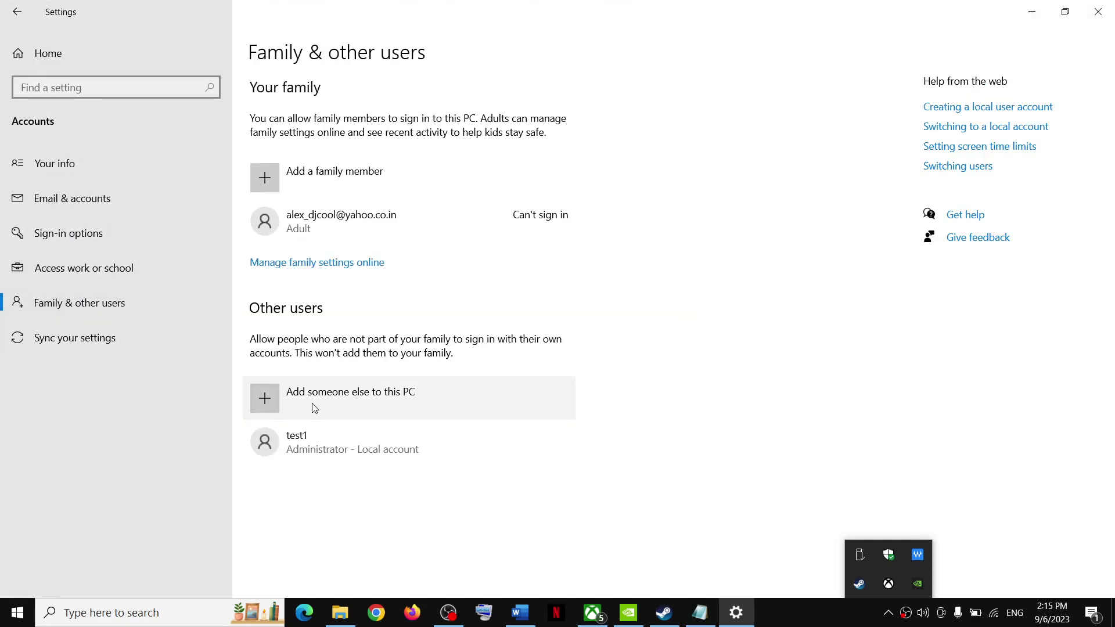
left_click(273, 400)
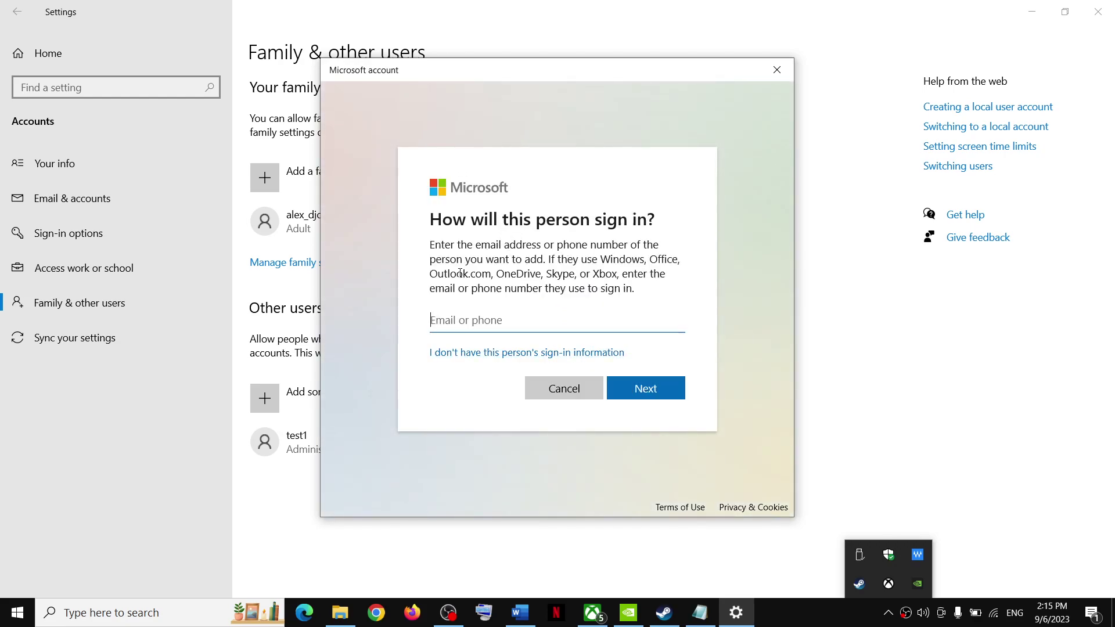
left_click(487, 356)
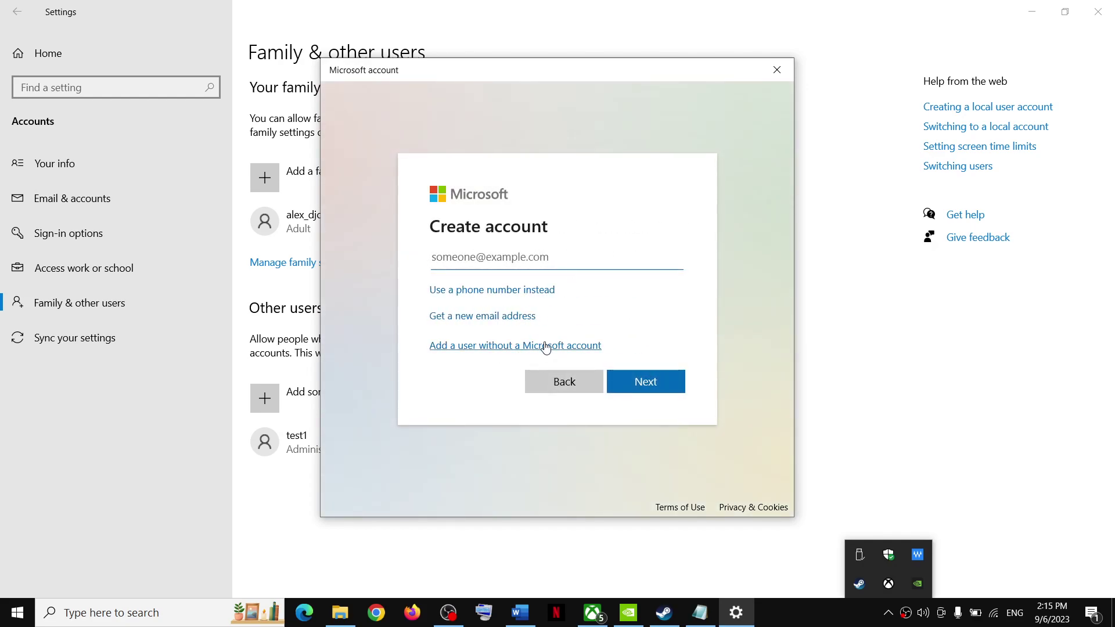
left_click(509, 345)
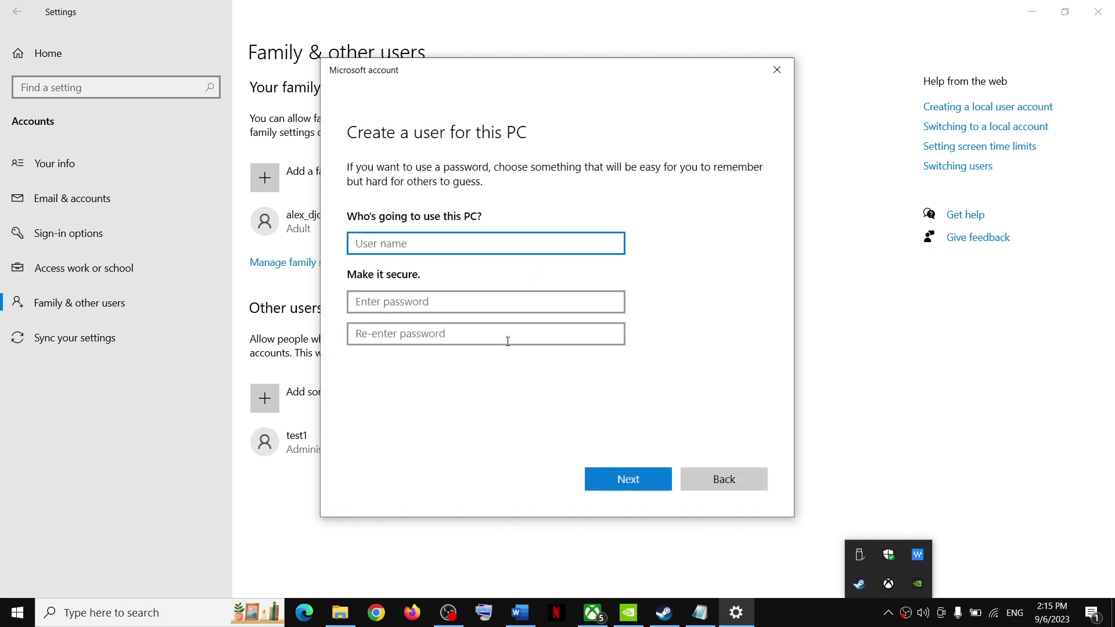
Step: Enter the user name test2 and type the account password
type("test2")
left_click(378, 297)
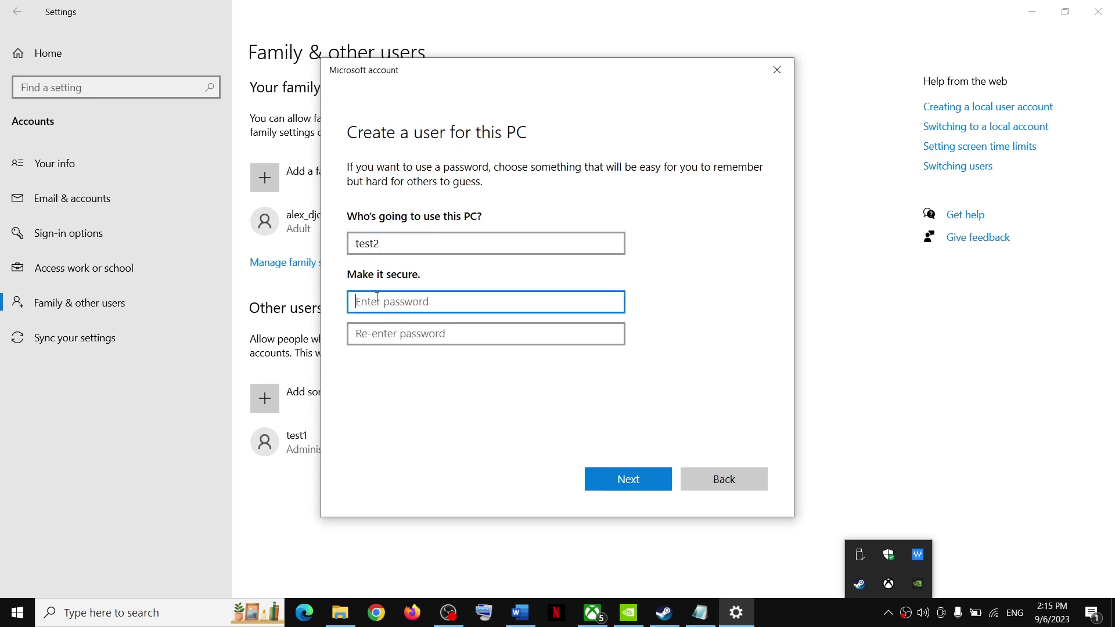
type("123")
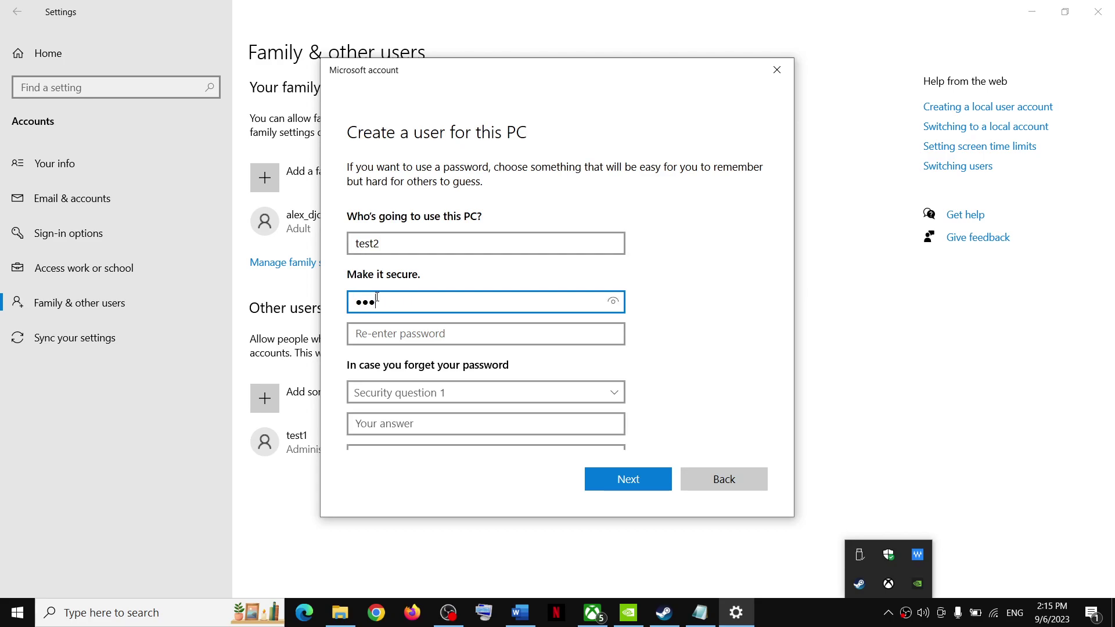
type("4")
left_click(382, 341)
type("1234")
Step: Pick the first pet's name and birth city security questions and fill in their answers
scroll(410, 395, "down", 2)
left_click(408, 285)
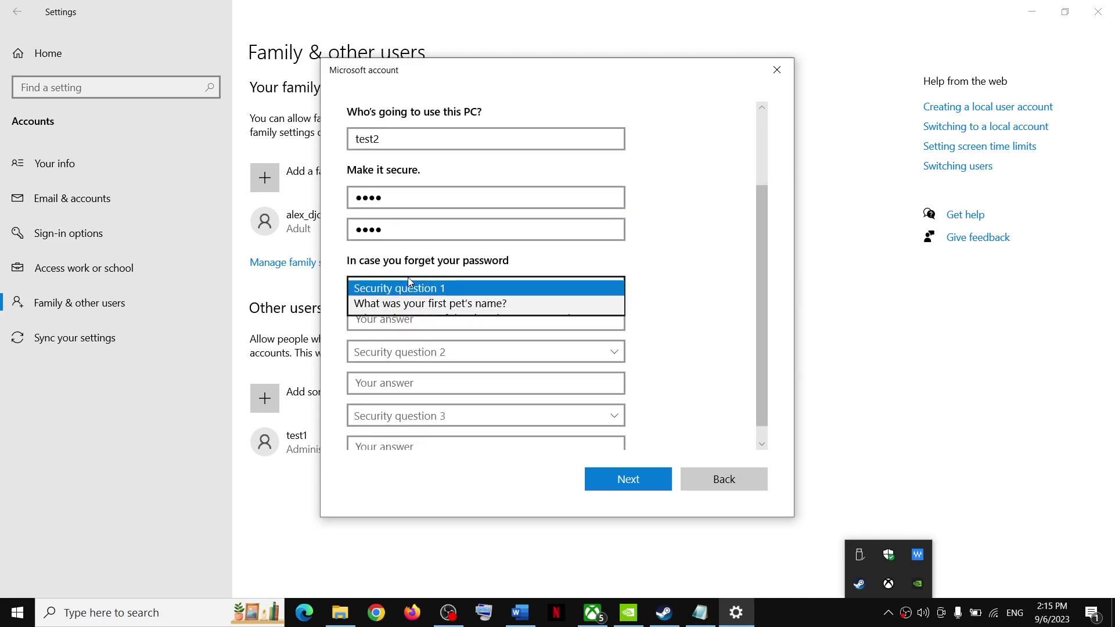
left_click(400, 303)
left_click(382, 320)
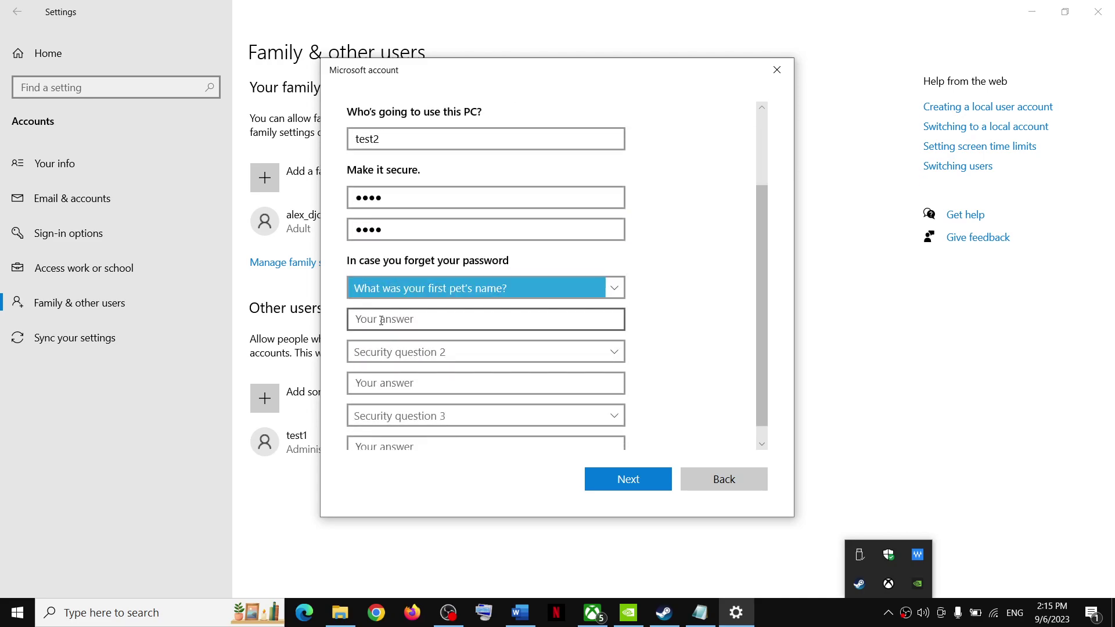
type("test")
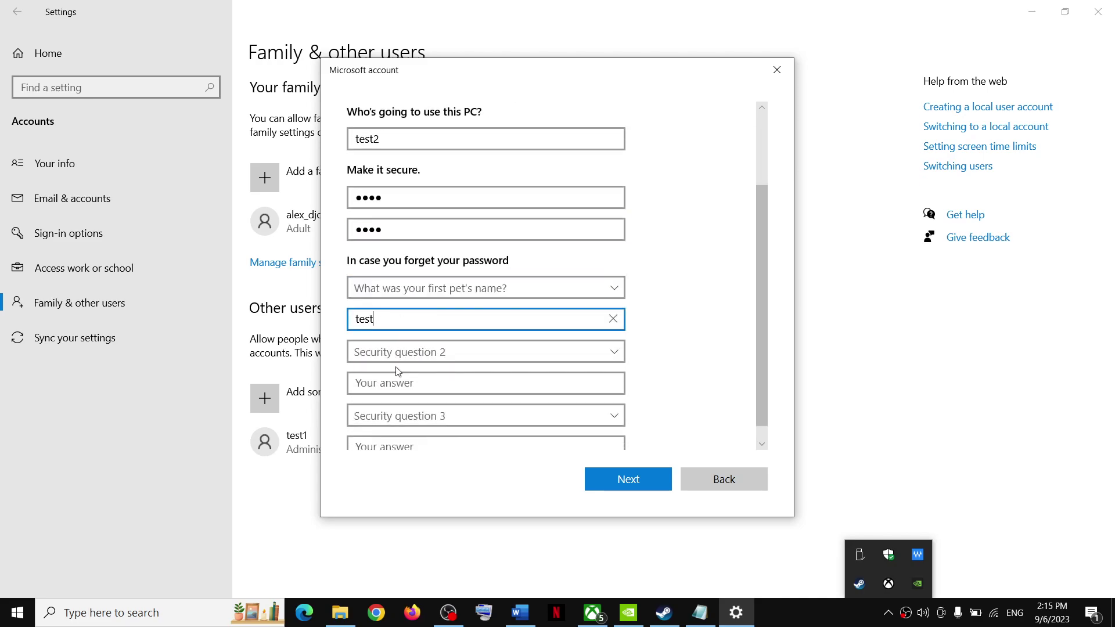
left_click(393, 351)
left_click(381, 383)
left_click(381, 385)
type("t")
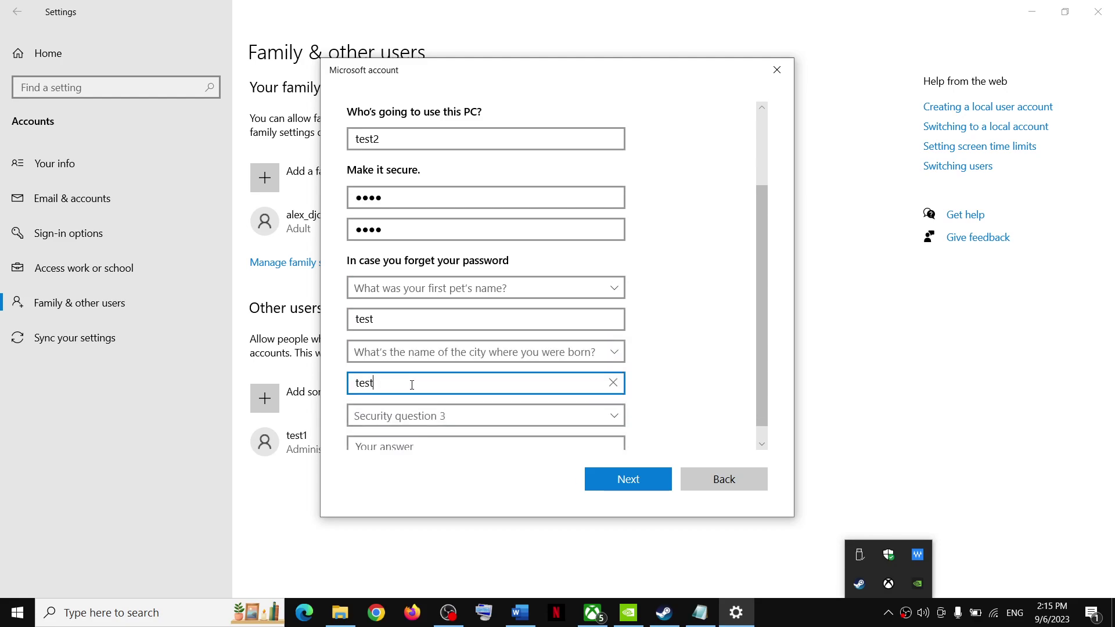
type("est")
Step: Pick the childhood nickname question, fill in its answer, and create the test2 account
scroll(409, 385, "down", 1)
left_click(406, 407)
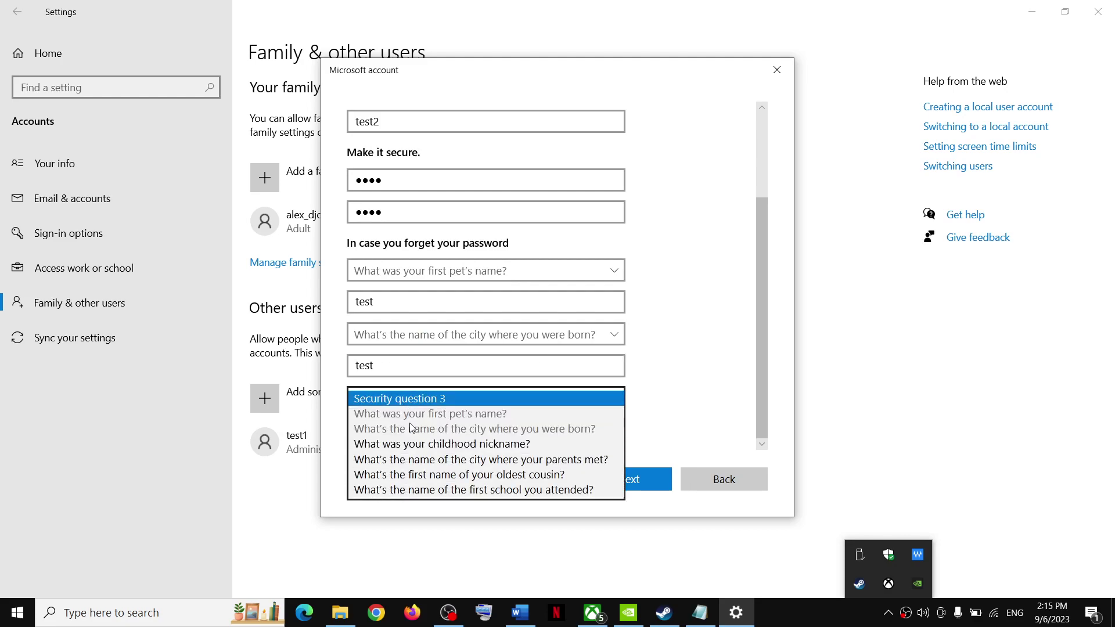
left_click(412, 445)
left_click(386, 431)
type("test")
left_click(623, 473)
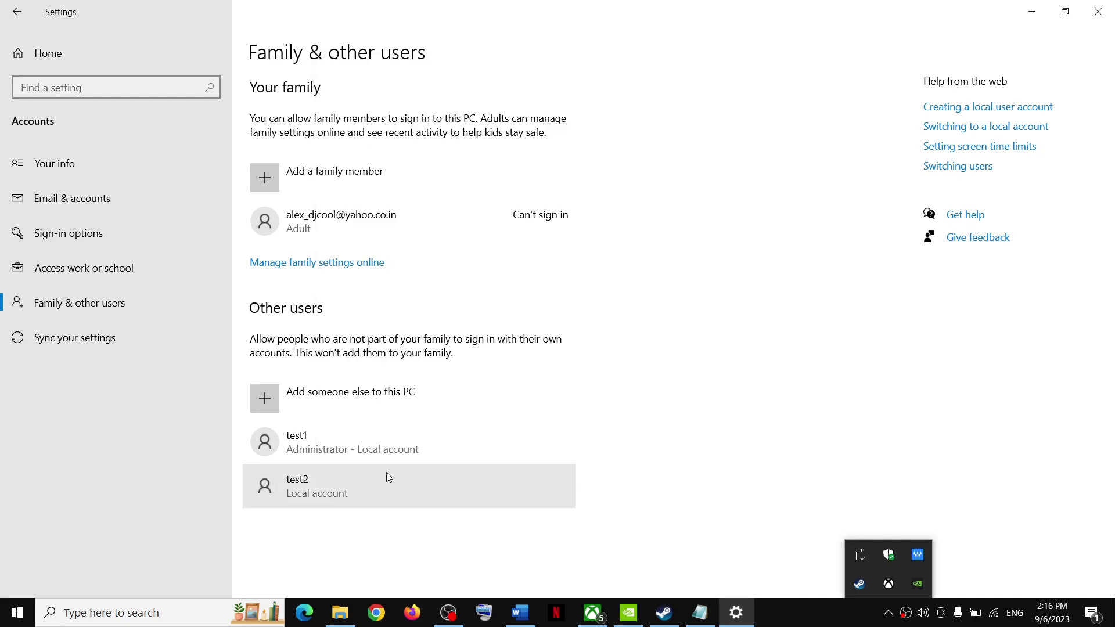
Step: Change the test2 account type to Administrator
left_click(313, 474)
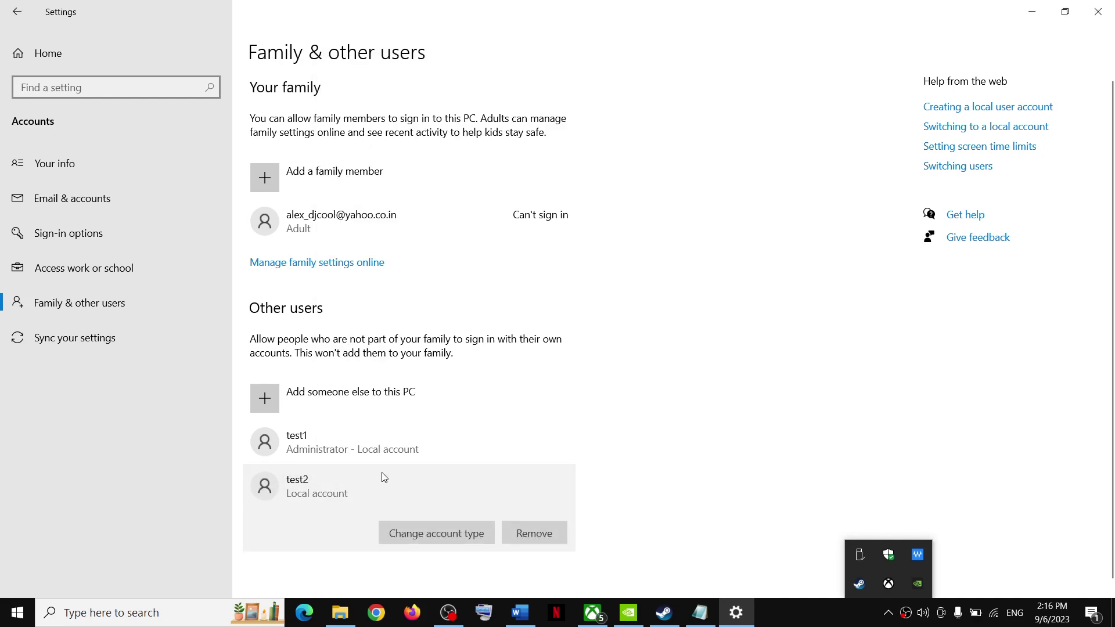
left_click(411, 521)
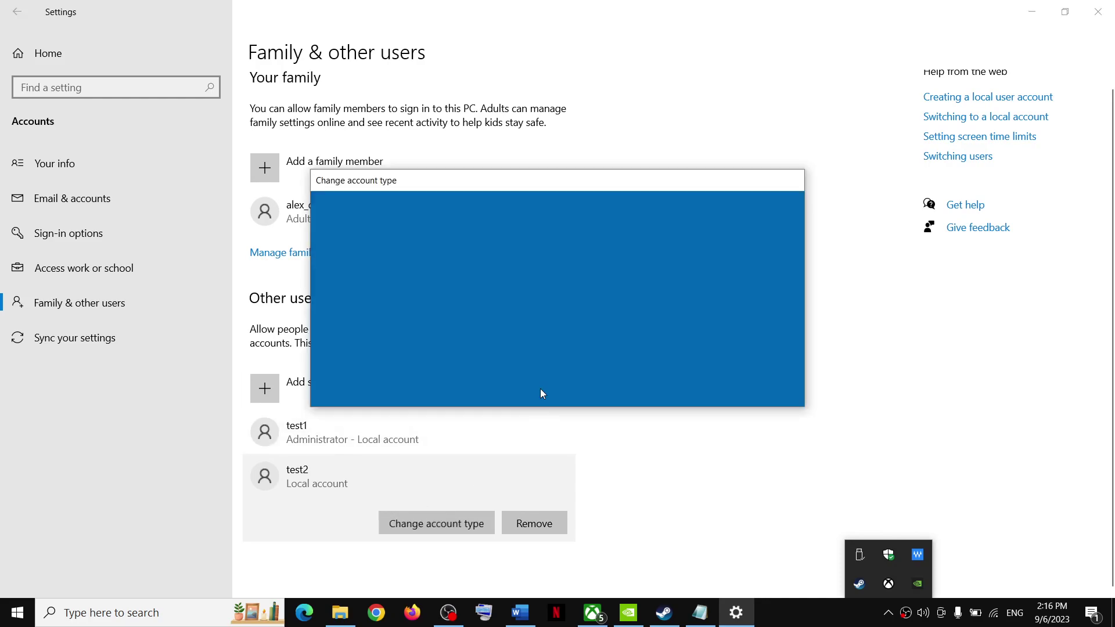
left_click(421, 314)
left_click(388, 301)
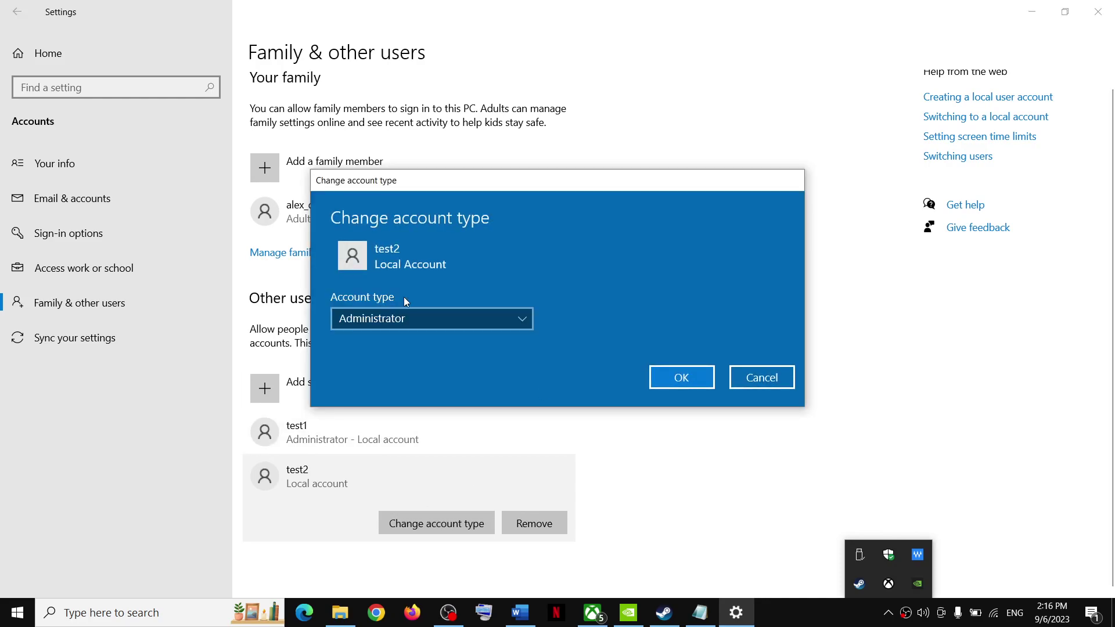
left_click(681, 378)
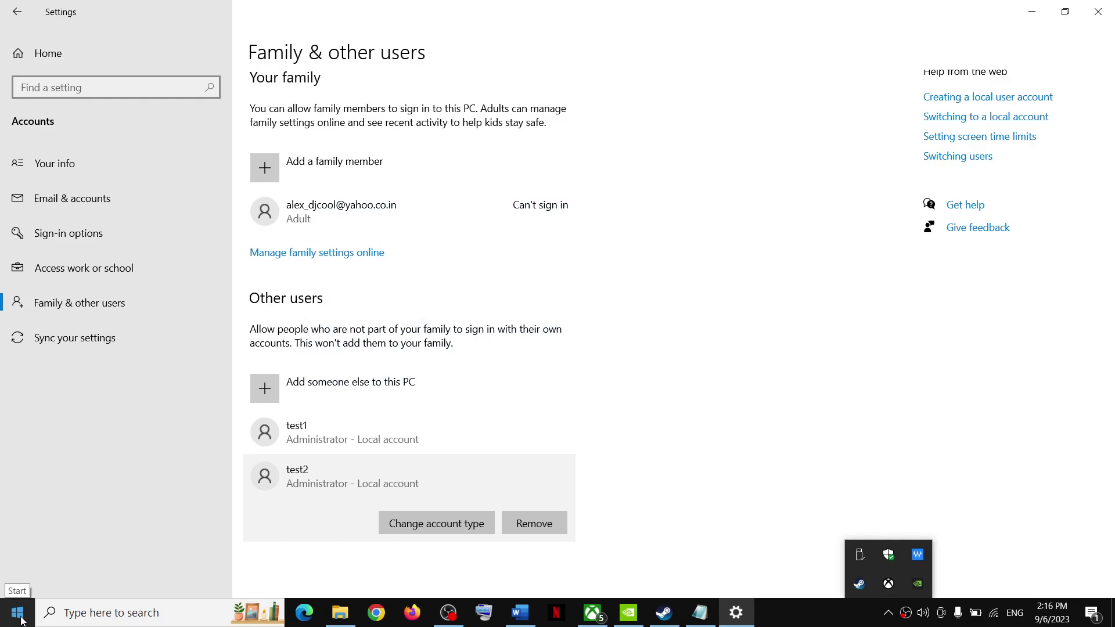
left_click(17, 613)
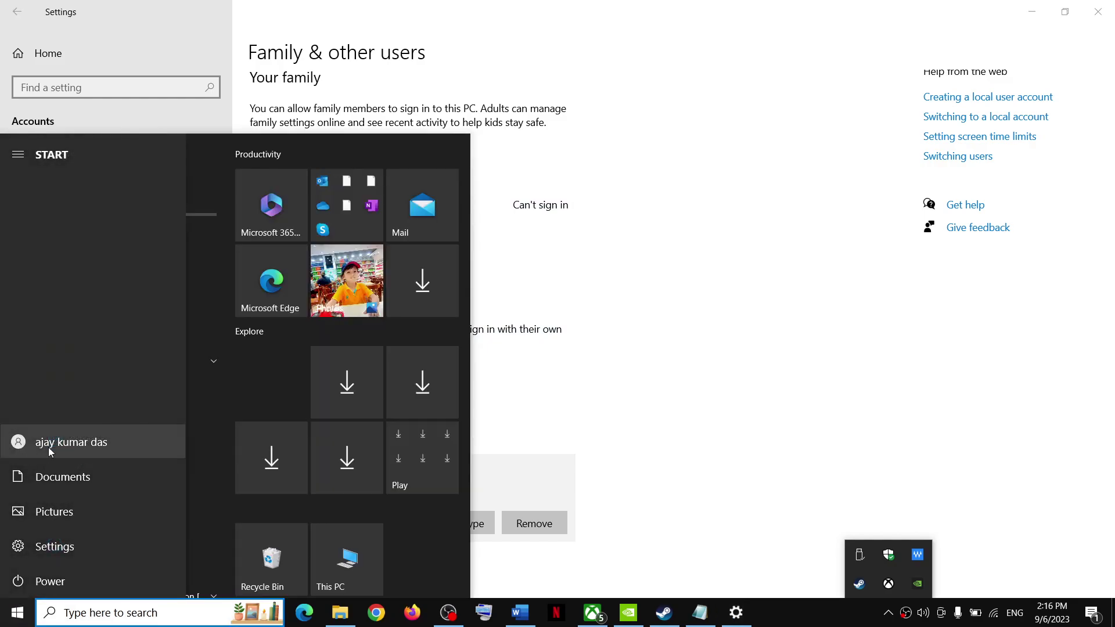
Step: Confirm test2 appears among the Start menu accounts, then return to Steam's Starfield page
left_click(54, 449)
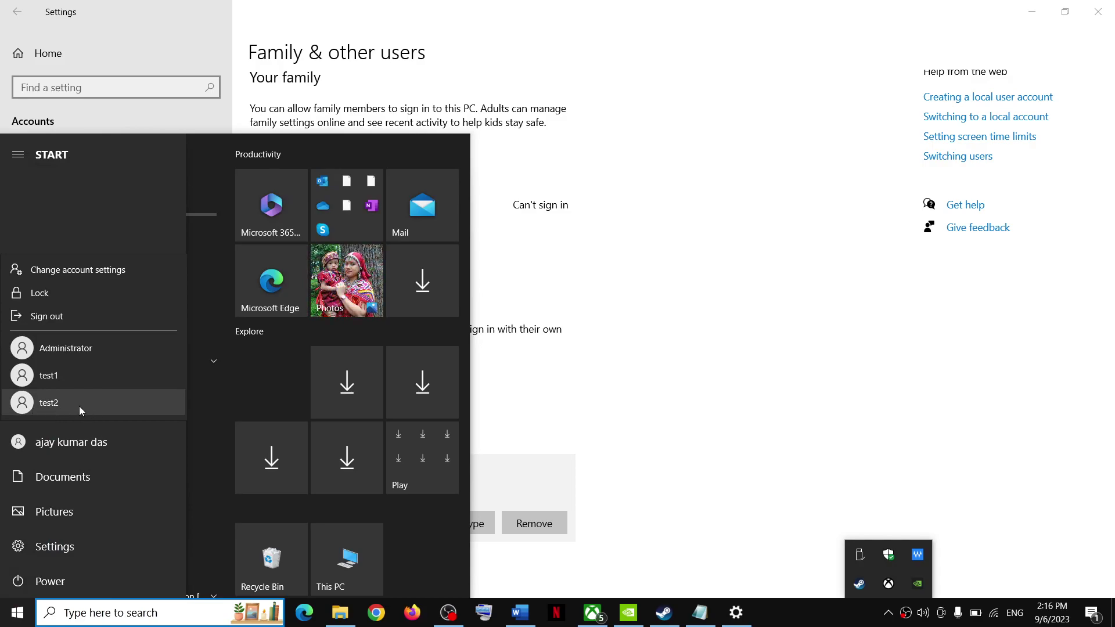
key("Escape")
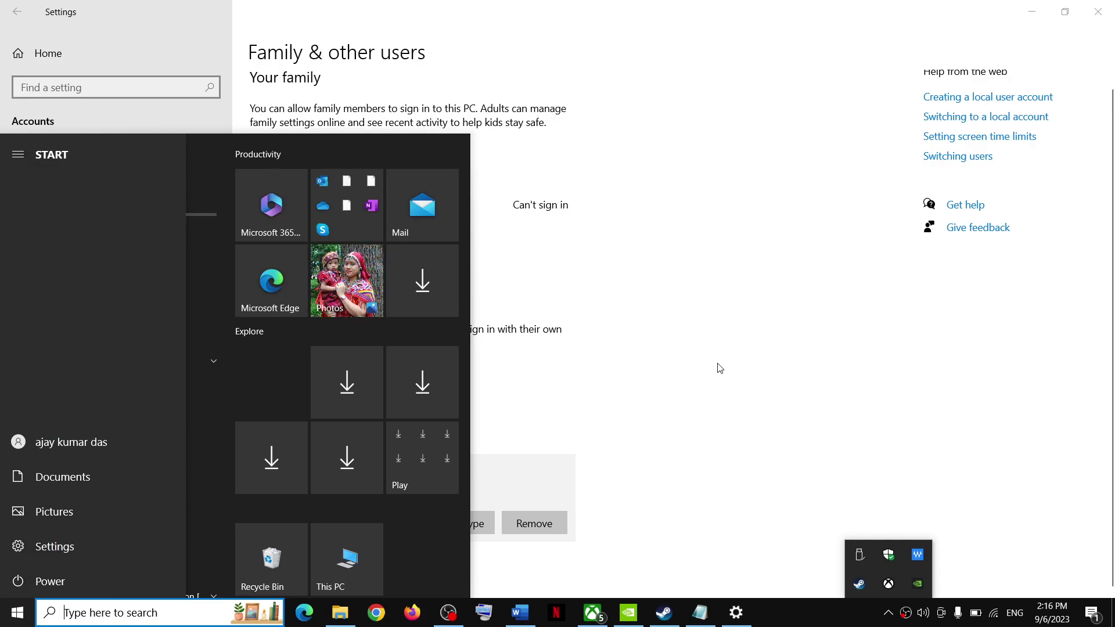
left_click(830, 261)
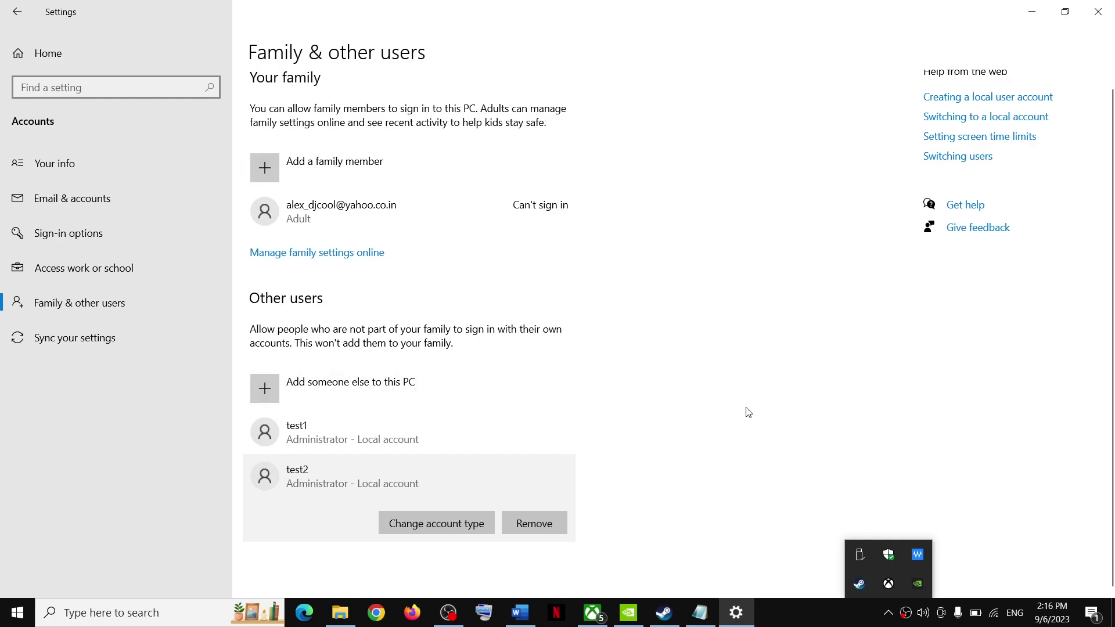
left_click(664, 613)
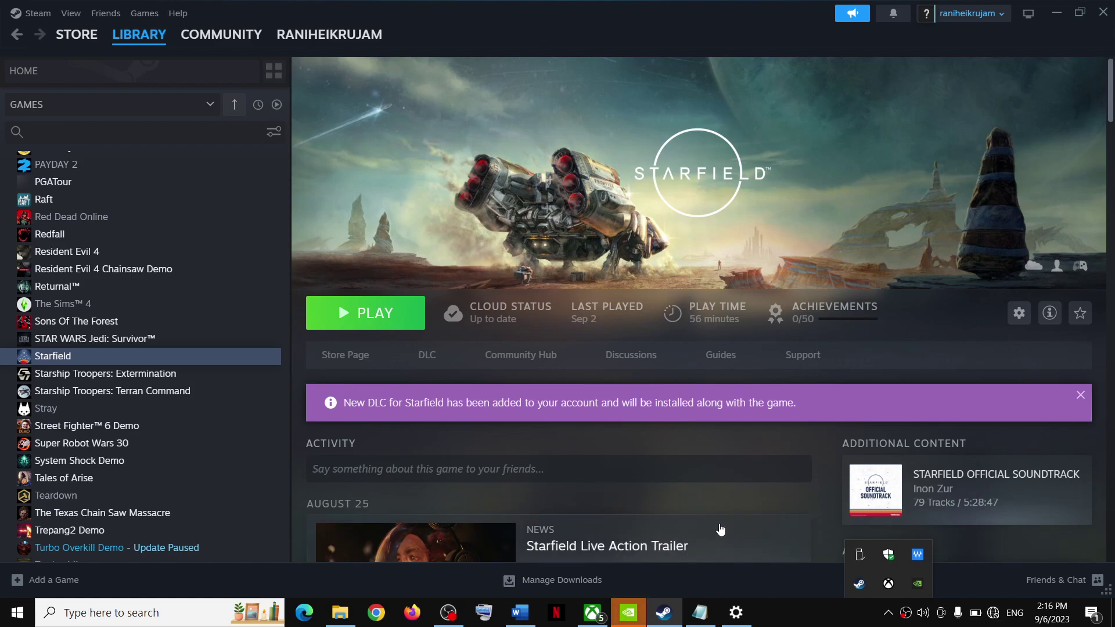
Step: In the Word notes, highlight the 'Step 6) Verify the game files' heading, then minimize Word
left_click(520, 612)
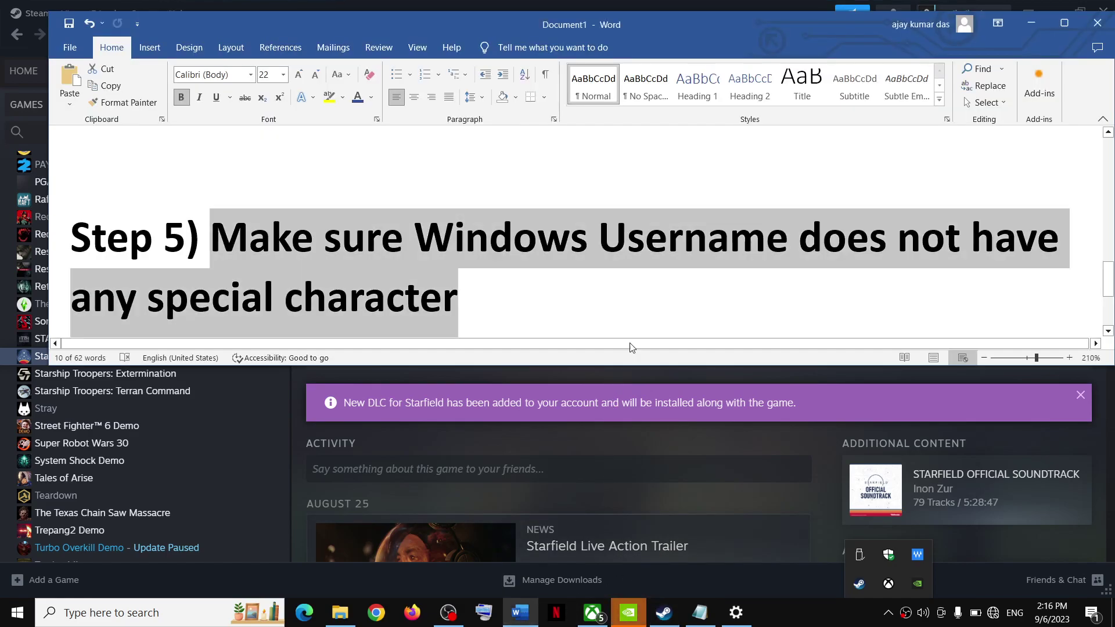
left_click(370, 321)
left_click_drag(147, 299, 448, 299)
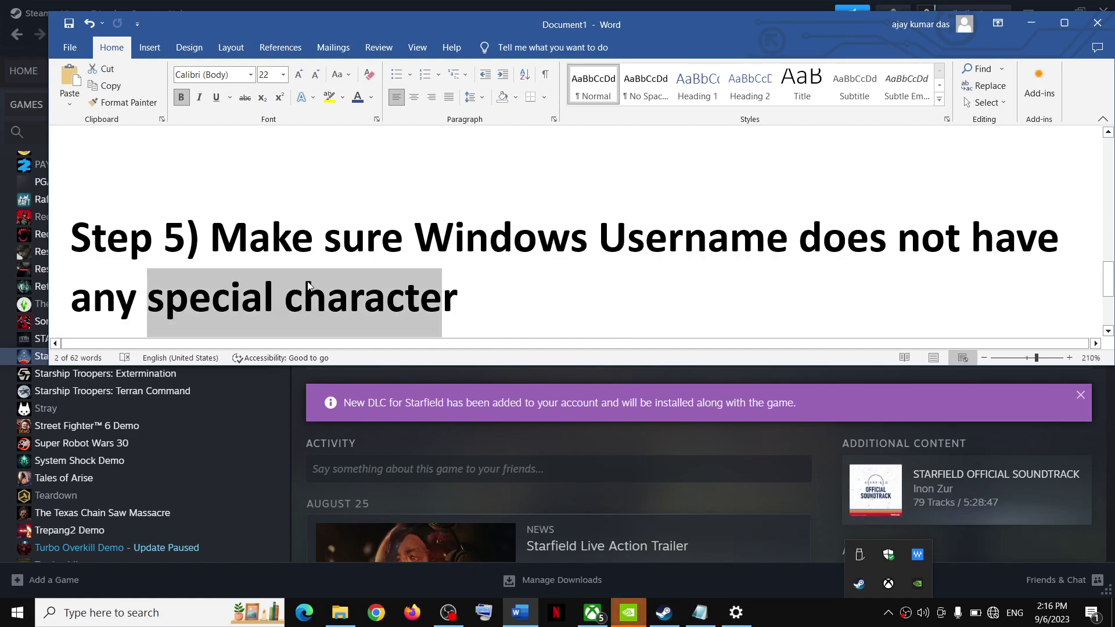
scroll(319, 279, "down", 2)
scroll(319, 278, "down", 1)
left_click_drag(210, 282, 587, 281)
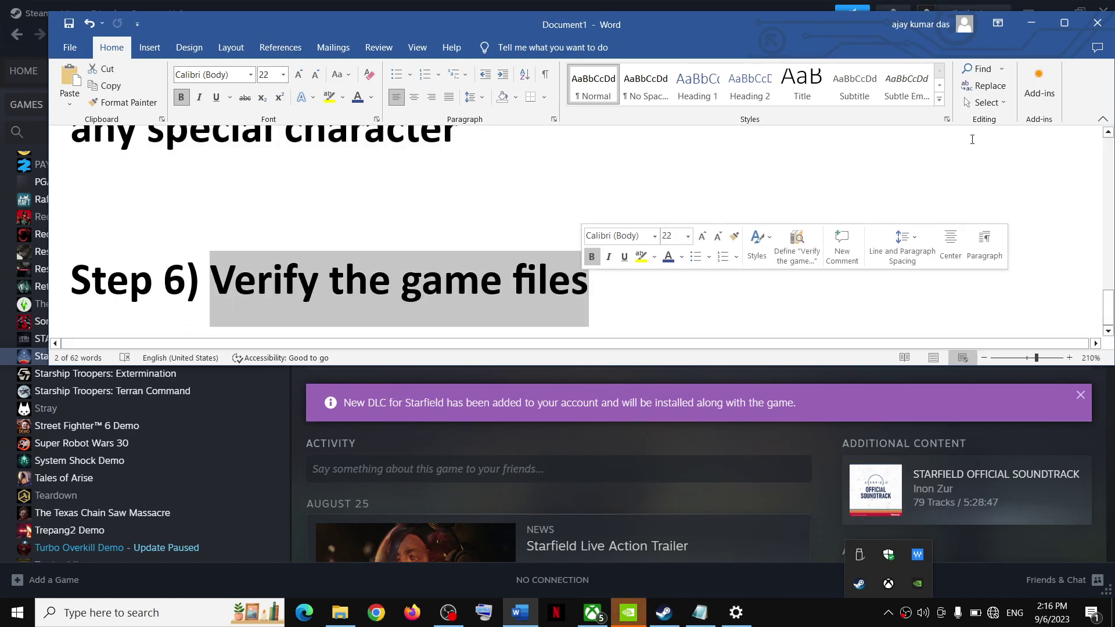
left_click(1031, 23)
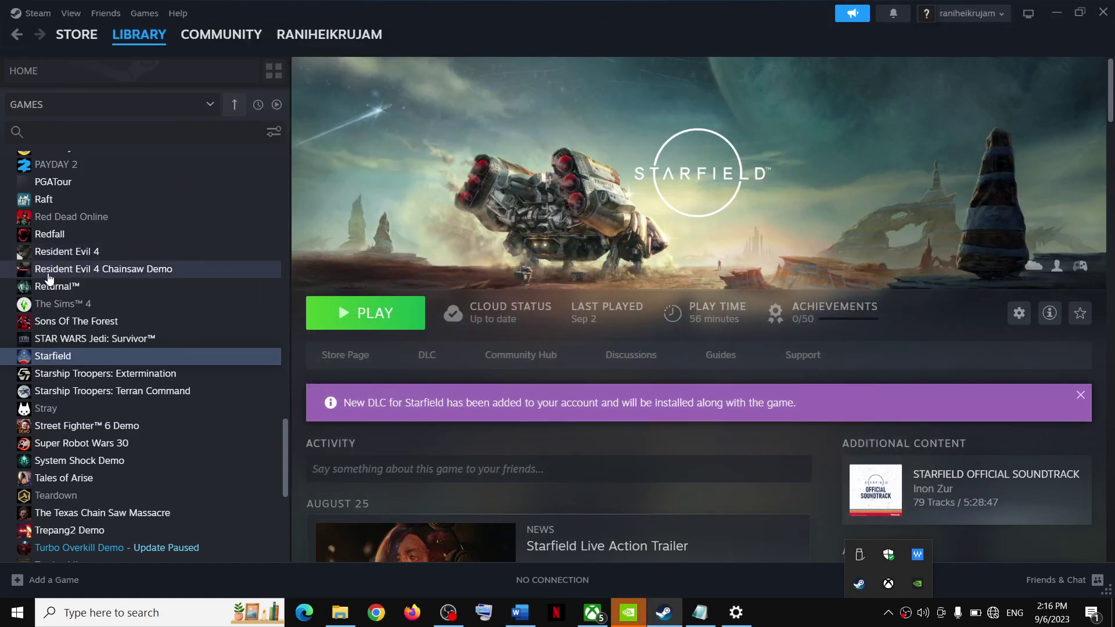
Step: Browse Starfield's local game files folder from its Steam menu
right_click(68, 363)
mouse_move(104, 450)
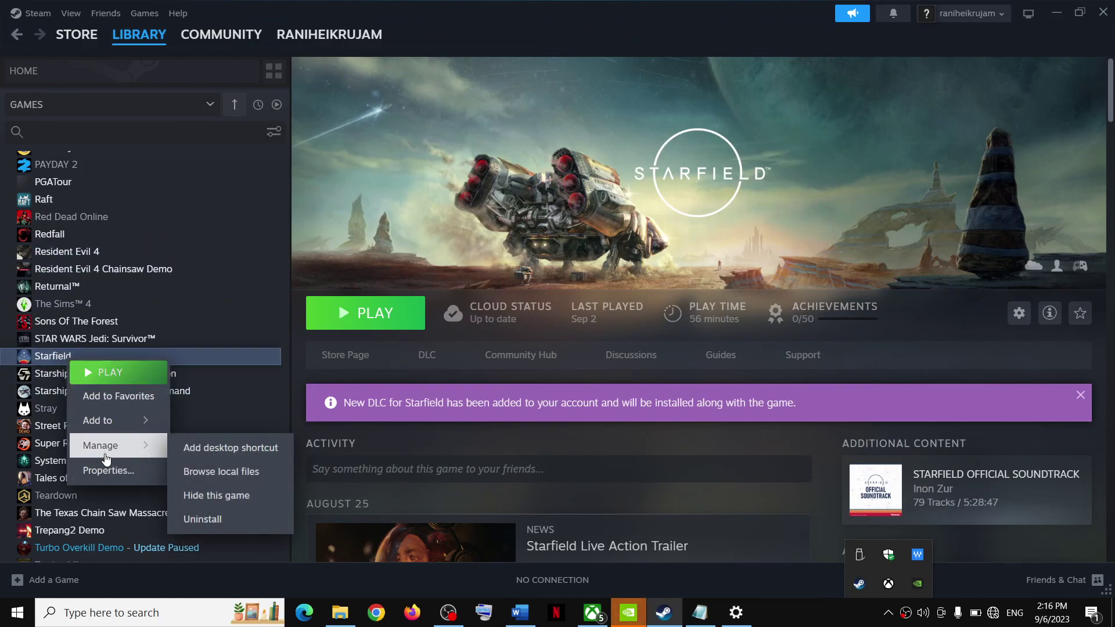
left_click(252, 473)
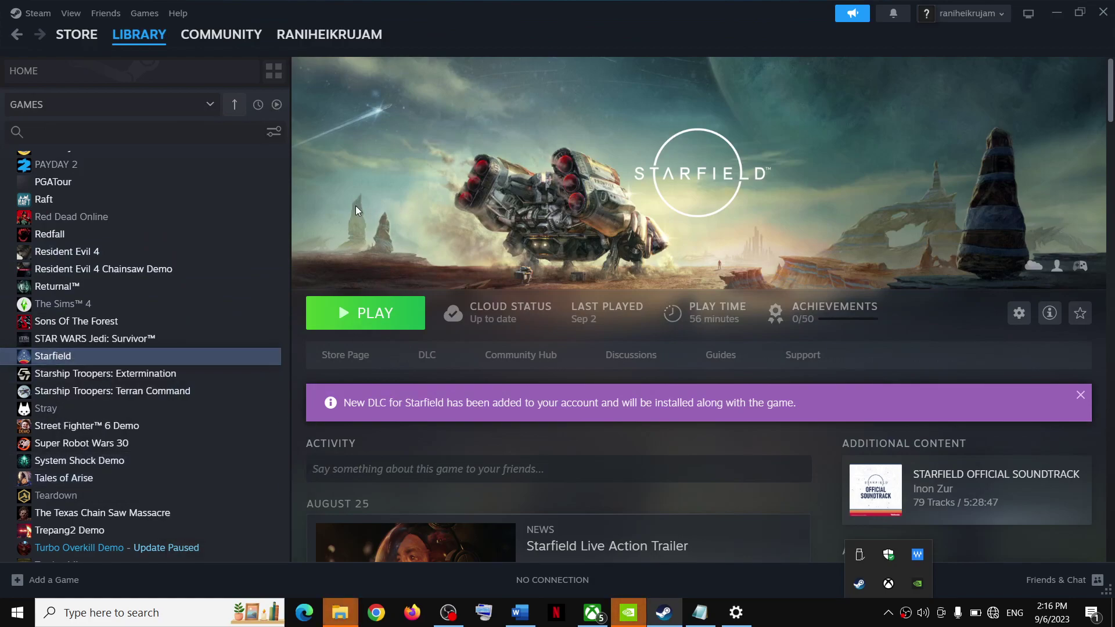
Step: View the Installed Files page of Starfield's properties, showing Verify integrity of game files, then close it
right_click(114, 359)
mouse_move(144, 442)
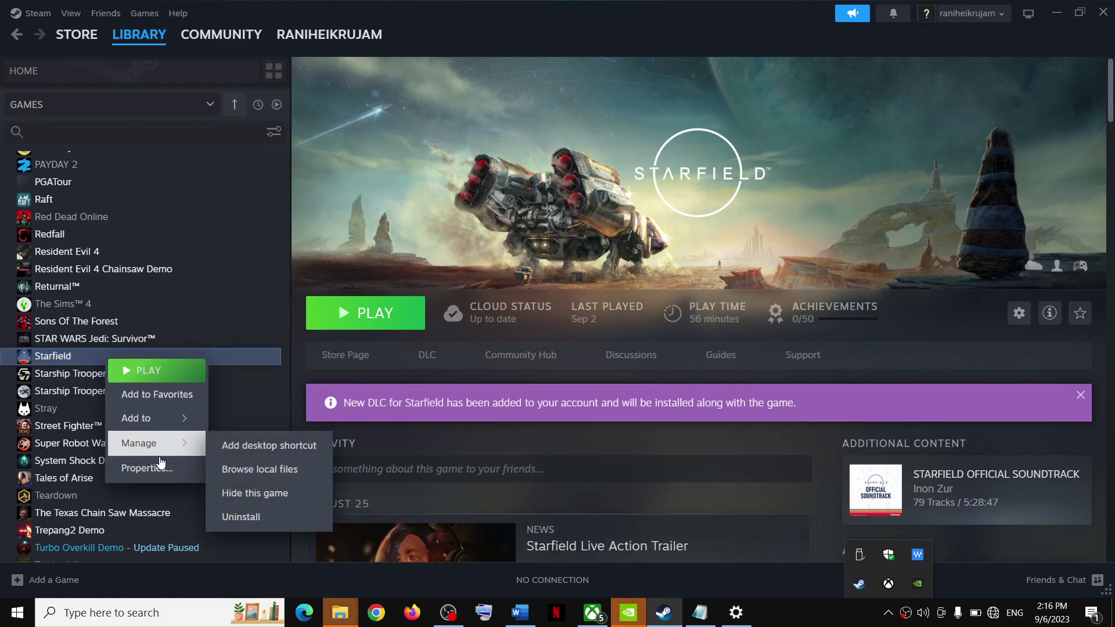
left_click(151, 467)
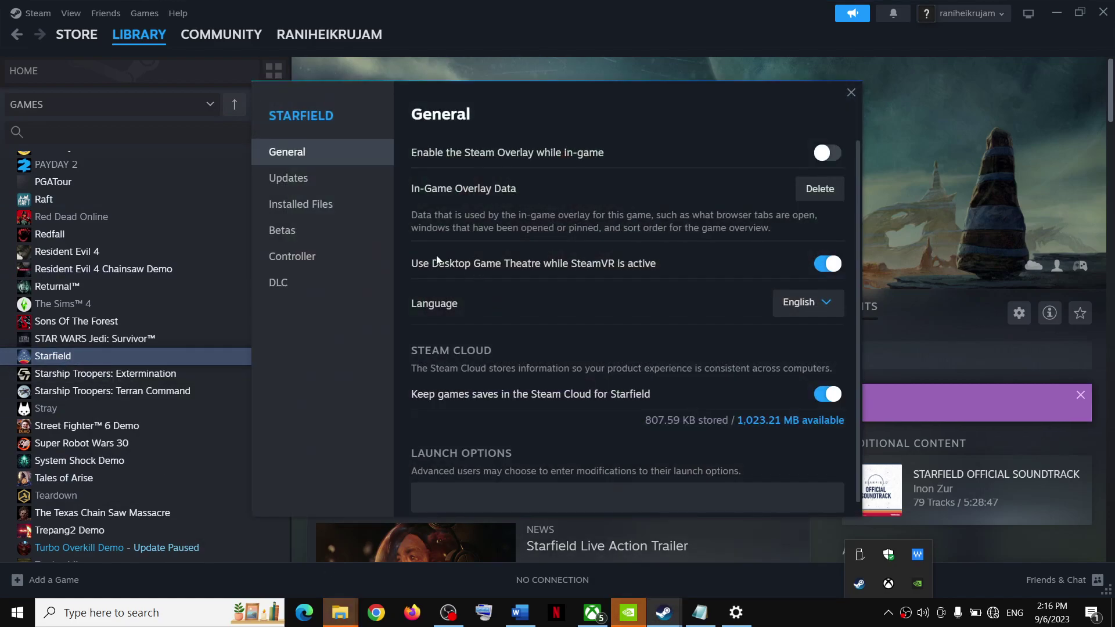
left_click(301, 215)
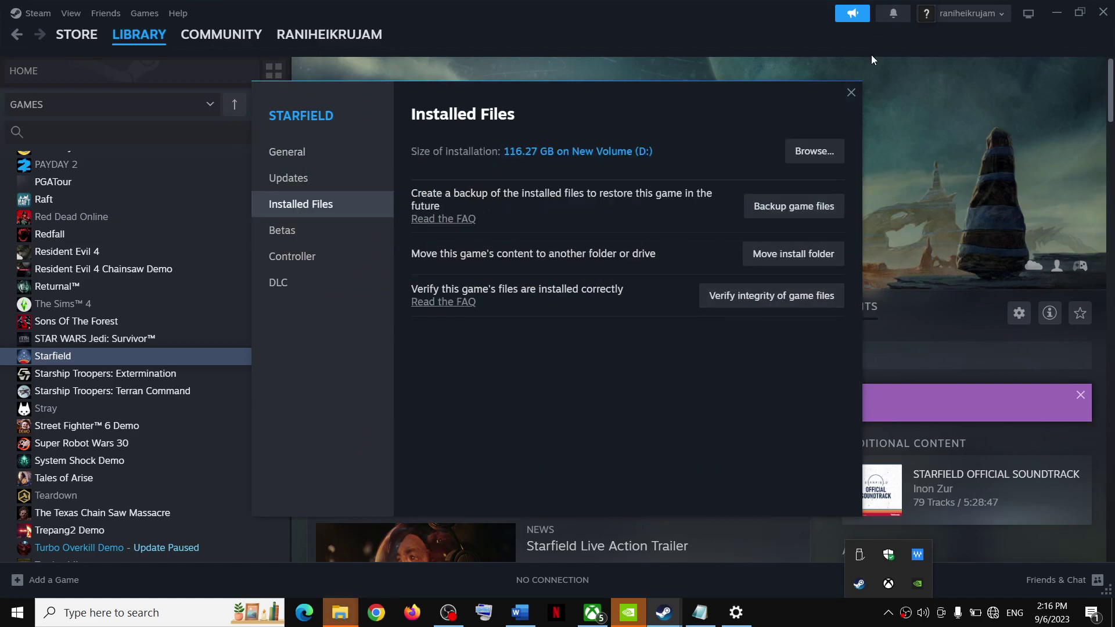
left_click(852, 93)
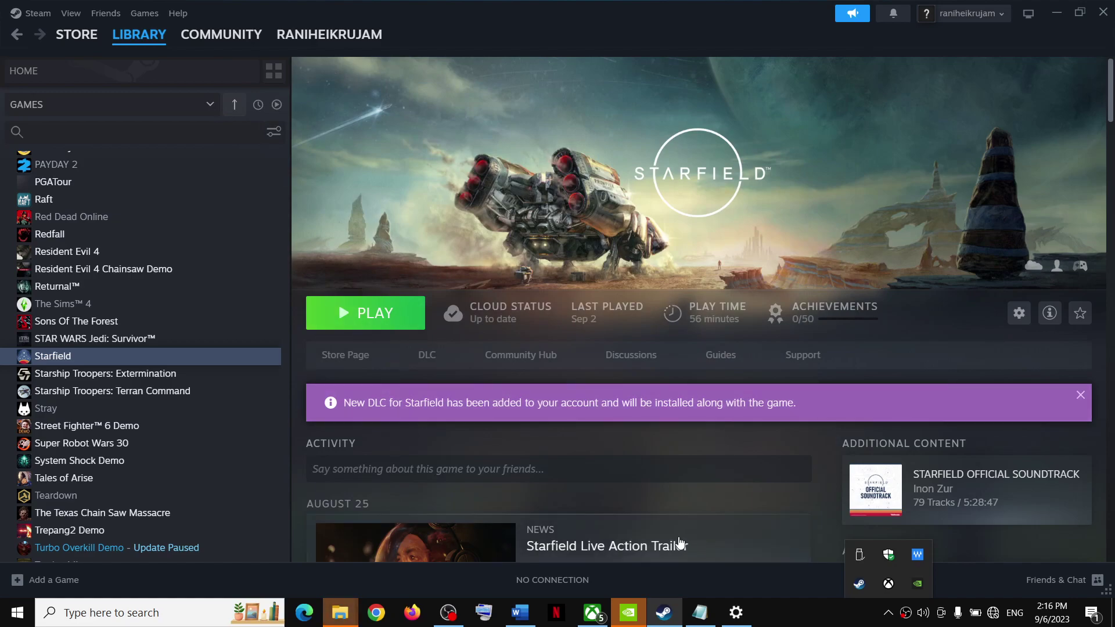
Step: Highlight 'Failed To Create Save Files' in the Word notes title, then minimize Word
left_click(515, 612)
scroll(607, 252, "up", 10)
left_click_drag(655, 166, 1036, 169)
left_click(1042, 22)
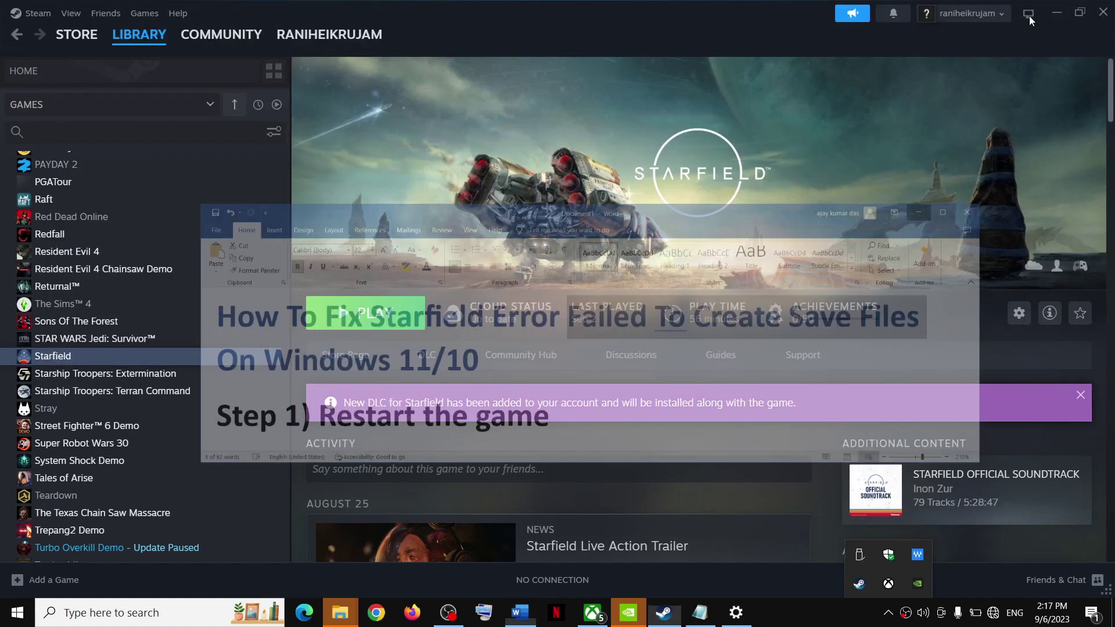